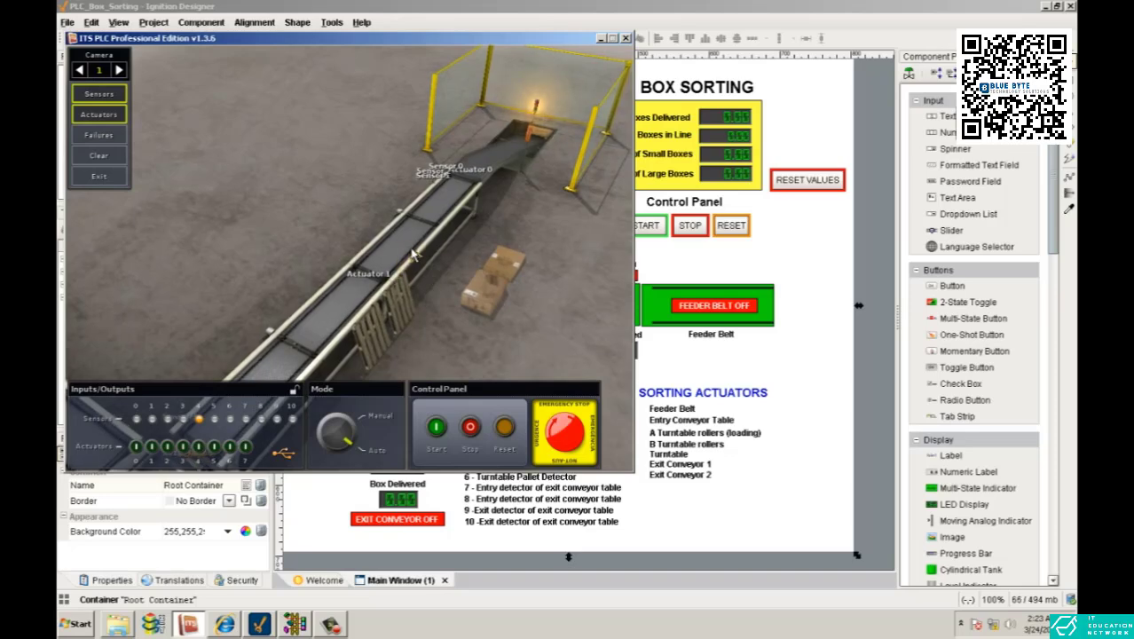
# Step: Examine the 3D box sorting line, from the feeder belt and entry conveyor to the turntable and exit conveyors
pyautogui.moveTo(411, 255); pyautogui.dragTo(350, 259)
pyautogui.scroll(3, 351, 262)
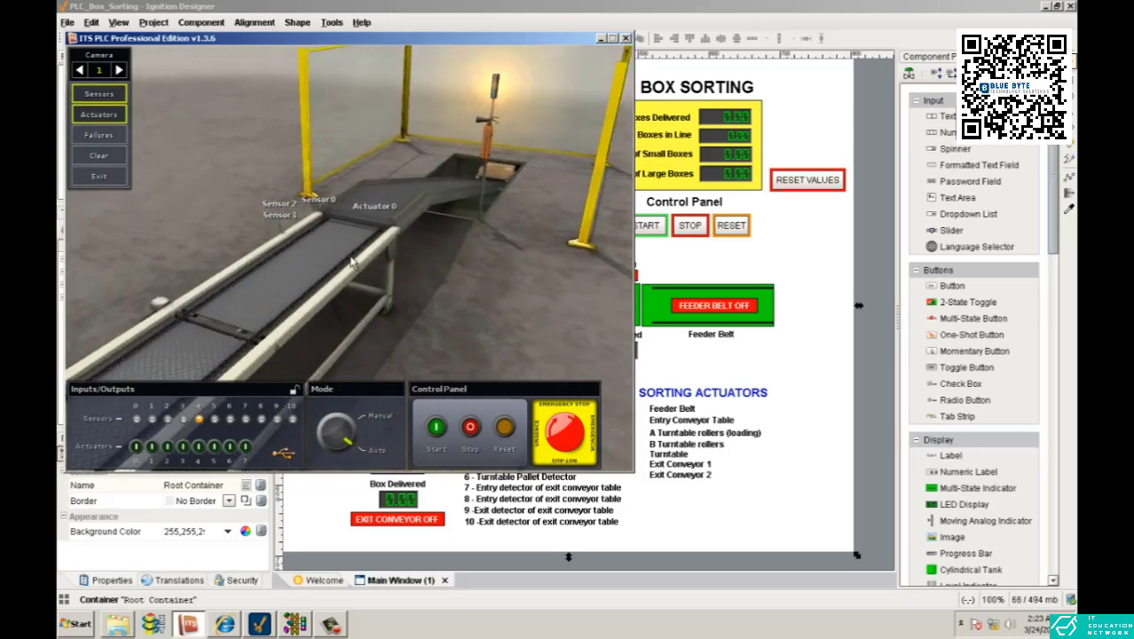
pyautogui.scroll(3, 350, 262)
pyautogui.moveTo(437, 266); pyautogui.dragTo(404, 277)
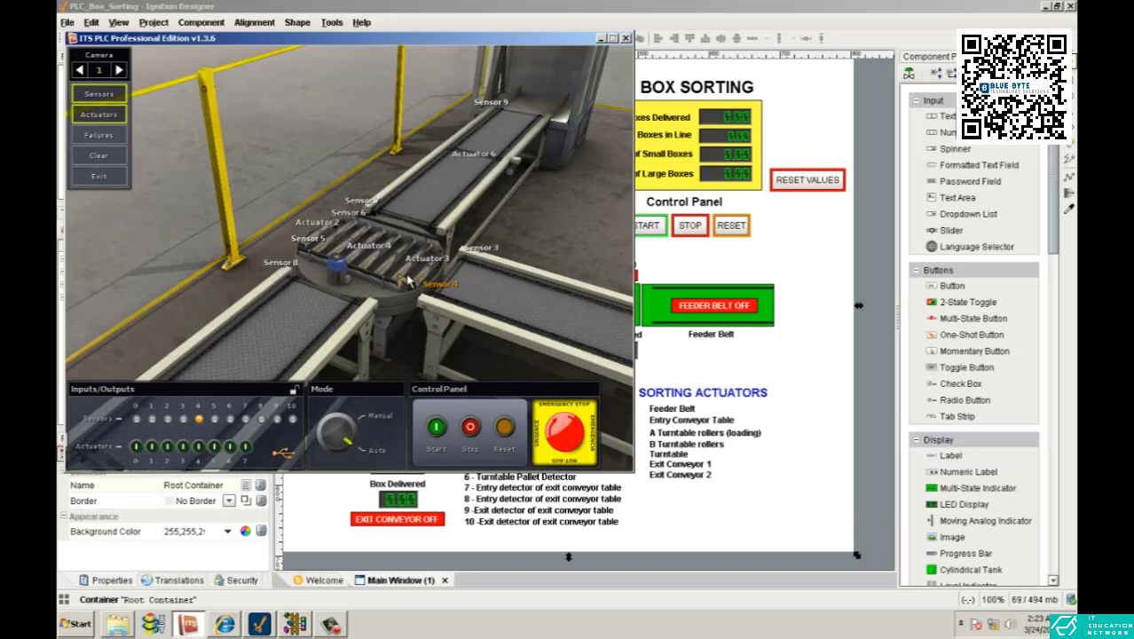
pyautogui.moveTo(384, 223); pyautogui.dragTo(451, 277)
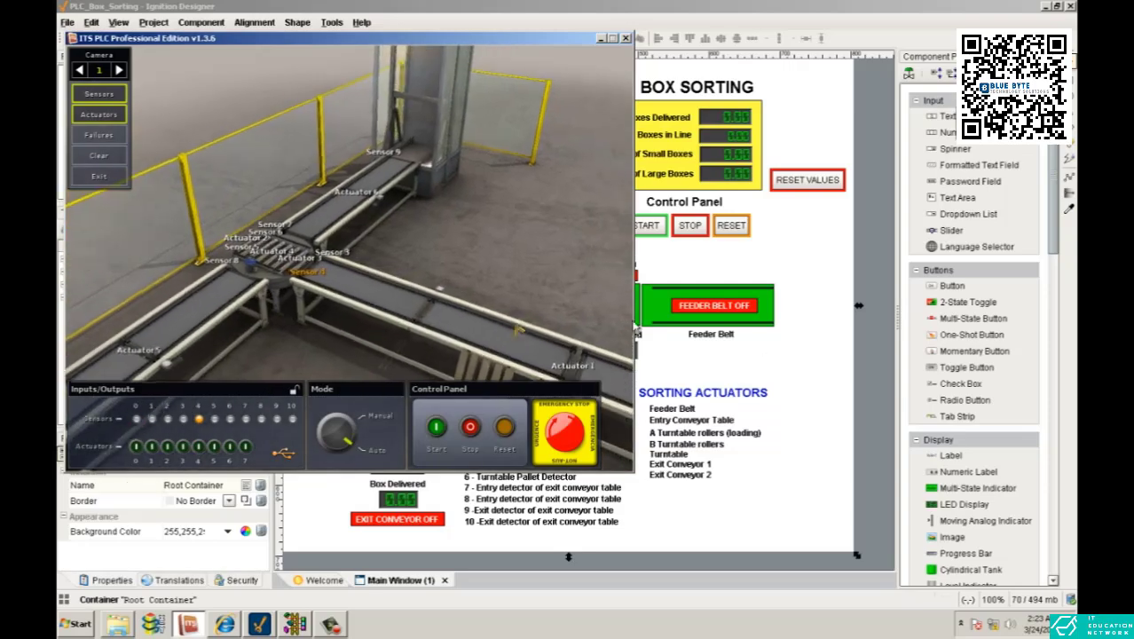
# Step: Switch to RSLogix 500 and skim the LAD 2 ladder from the stop and start logic to the height logic
pyautogui.click(801, 348)
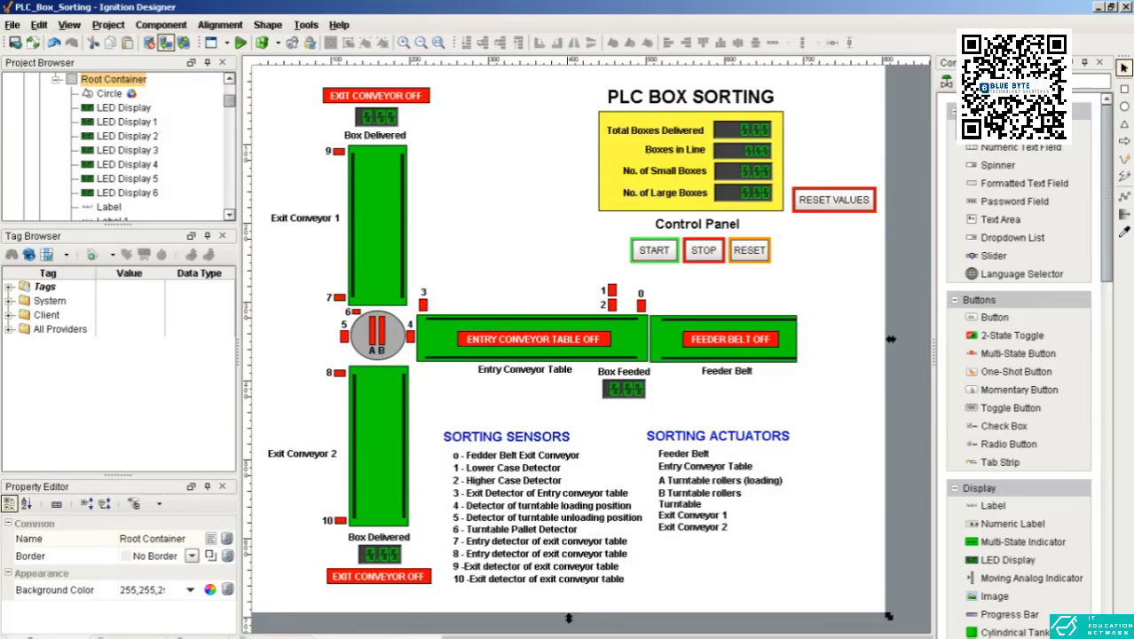
pyautogui.click(254, 636)
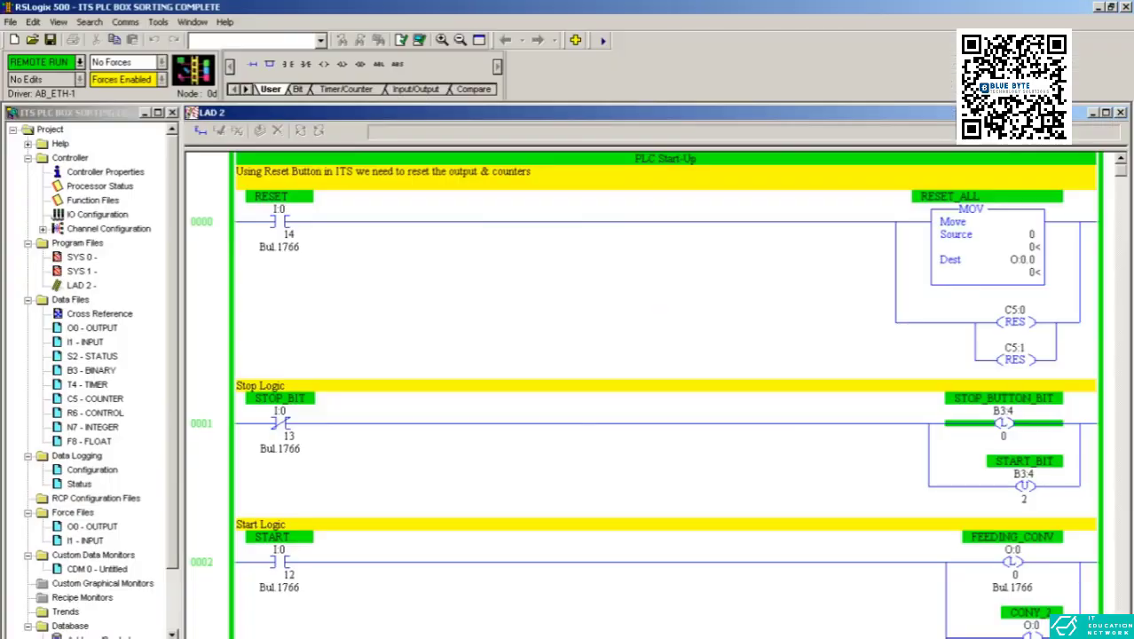
pyautogui.scroll(-15, 593, 320)
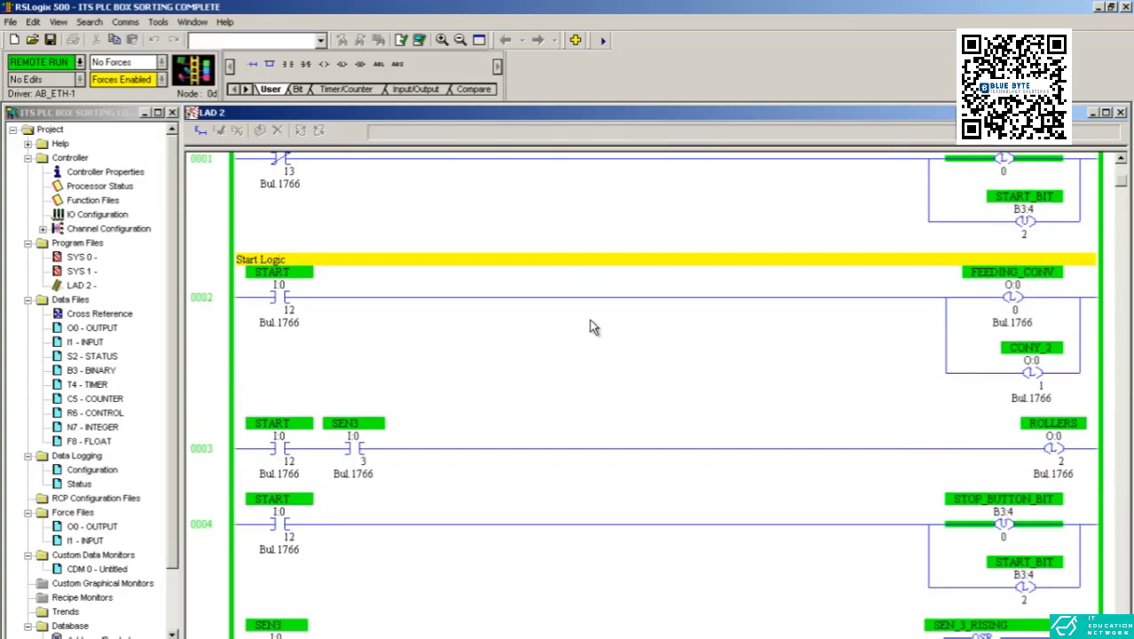
pyautogui.scroll(-10, 627, 335)
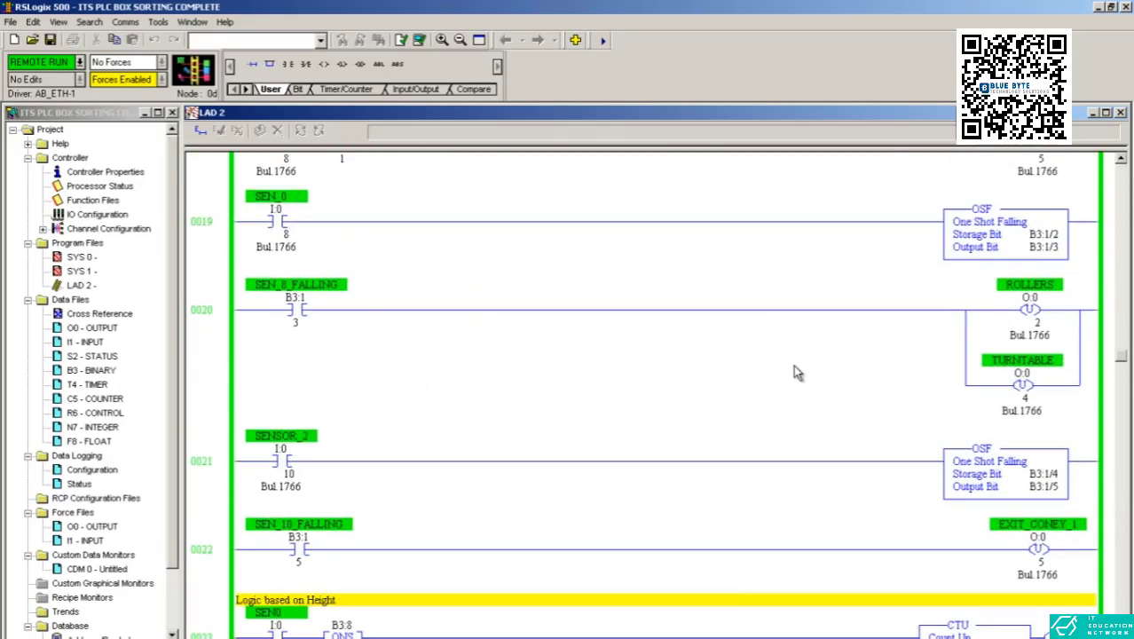
pyautogui.scroll(20, 803, 384)
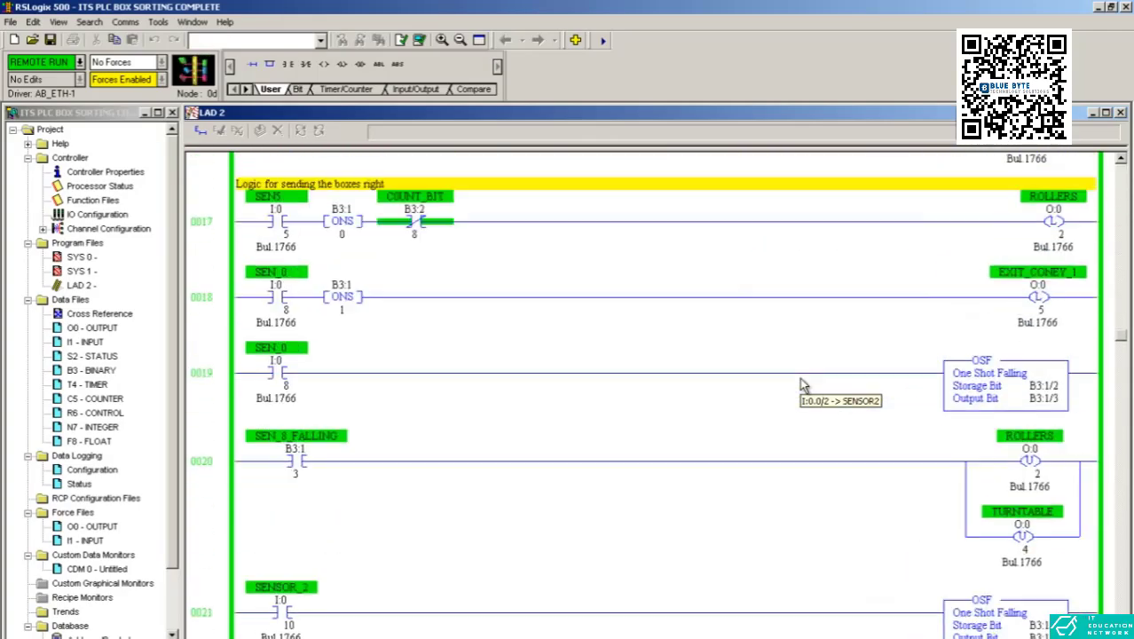
pyautogui.scroll(3, 803, 384)
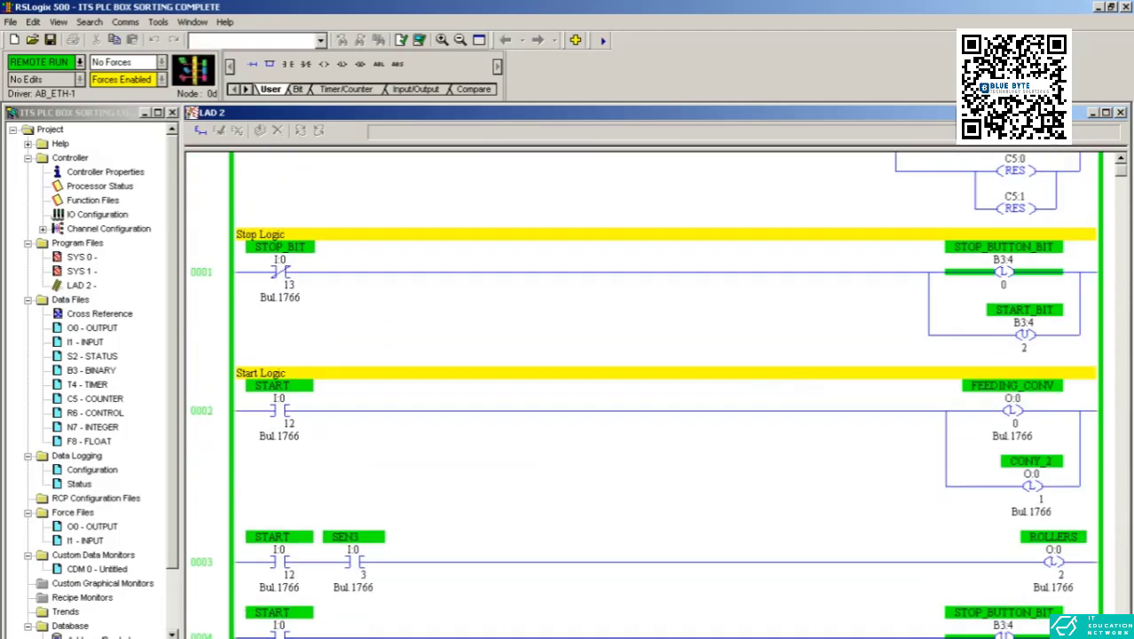
# Step: Compare the ITS PLC conveyor simulation with the PLC Box Sorting screen in Ignition Designer
pyautogui.hotkey('alt', 'Tab')
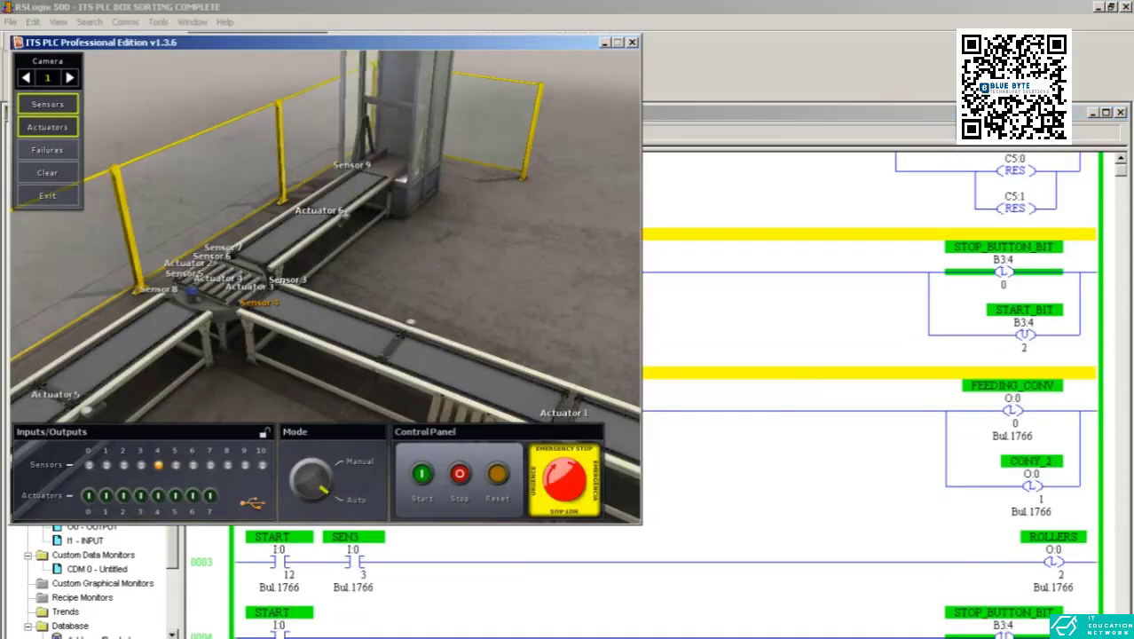
pyautogui.hotkey('alt', 'Tab')
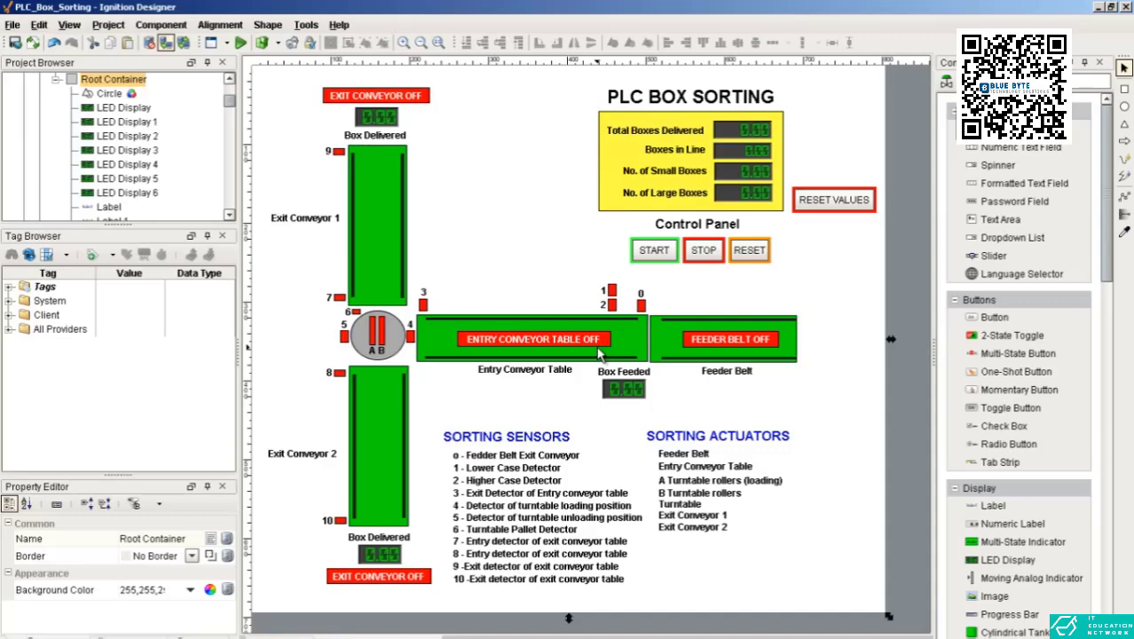
pyautogui.hotkey('alt', 'Tab')
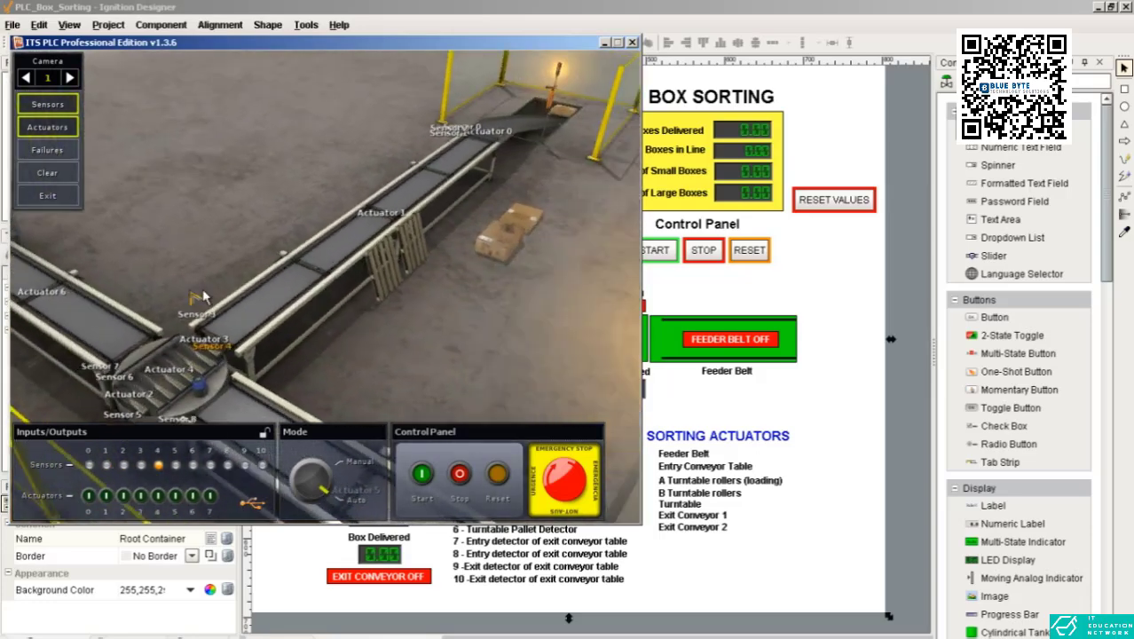
pyautogui.click(759, 304)
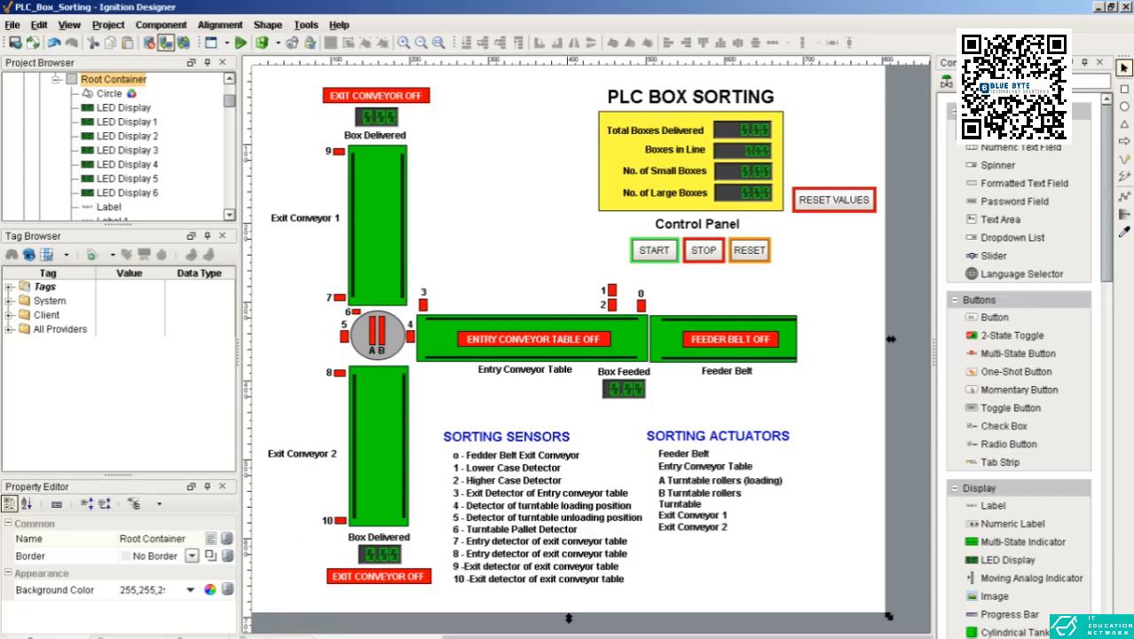
# Step: Return to RSLogix 500 and examine the reset rung and the FEEDING_CONV, CONV_2 and ROLLERS outputs of the start logic
pyautogui.hotkey('alt', 'Tab')
pyautogui.scroll(3, 826, 419)
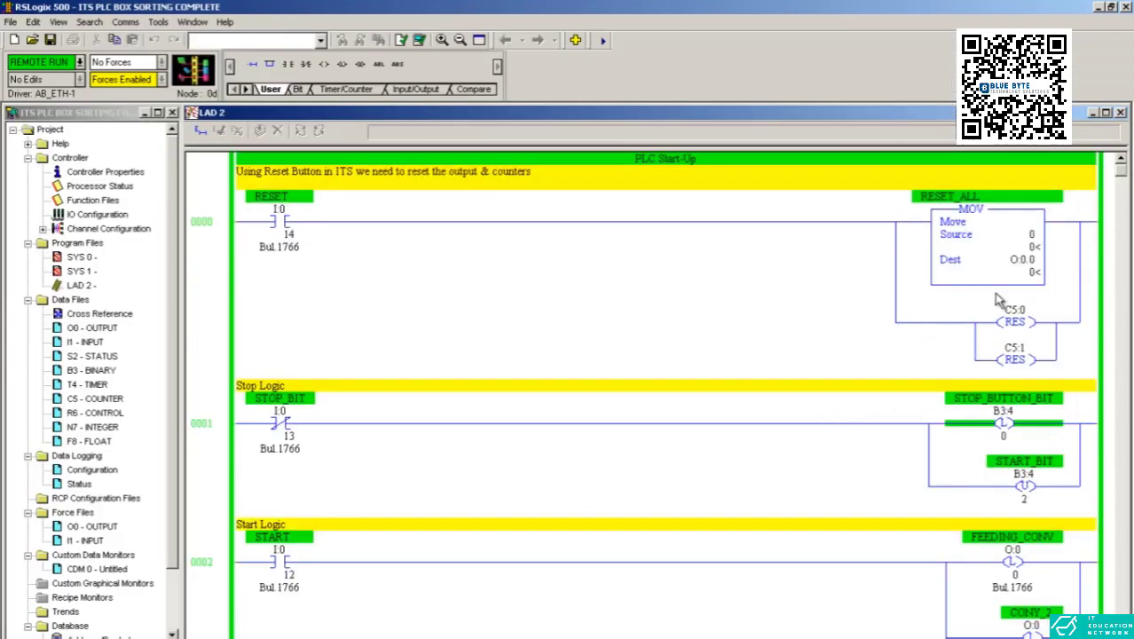
pyautogui.scroll(-3, 998, 359)
pyautogui.scroll(-1, 967, 397)
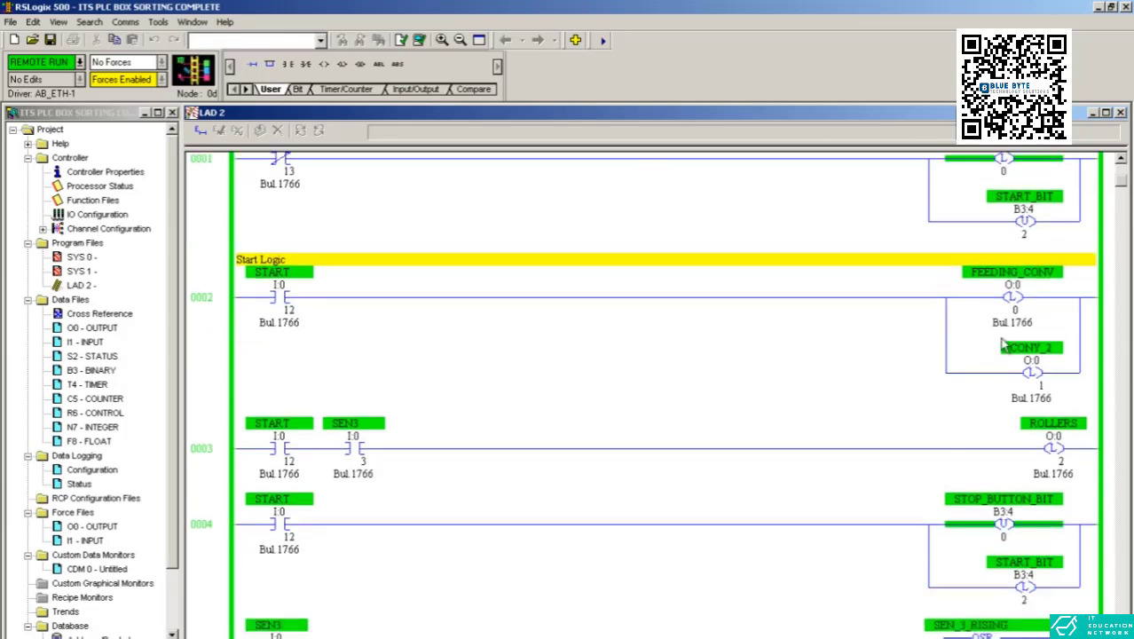
pyautogui.click(1023, 311)
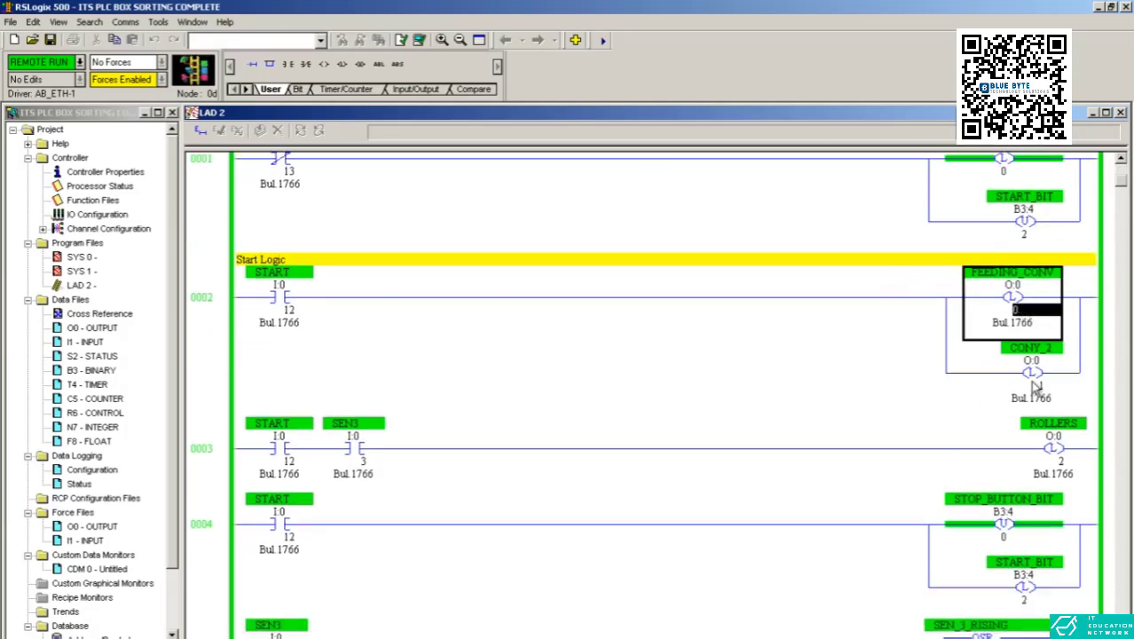
pyautogui.click(1036, 388)
pyautogui.click(1040, 477)
pyautogui.click(1020, 302)
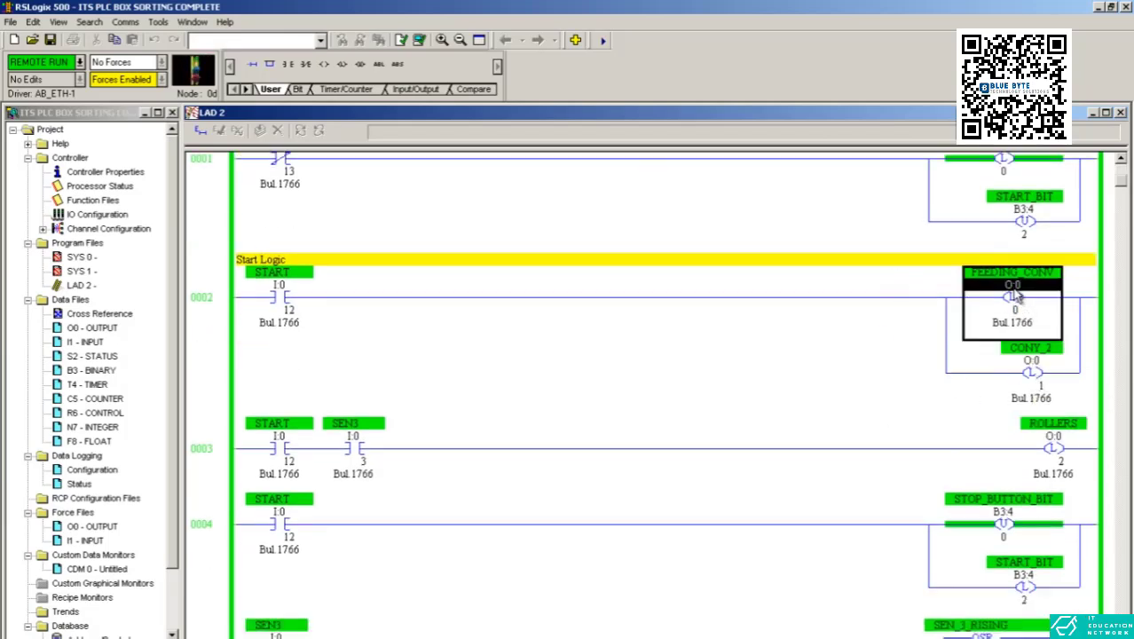
# Step: Examine the SEN3 contact on rung 0009, the SEN_9_FALLING contact on rung 0016, and the height and count comparison rungs
pyautogui.scroll(-10, 952, 363)
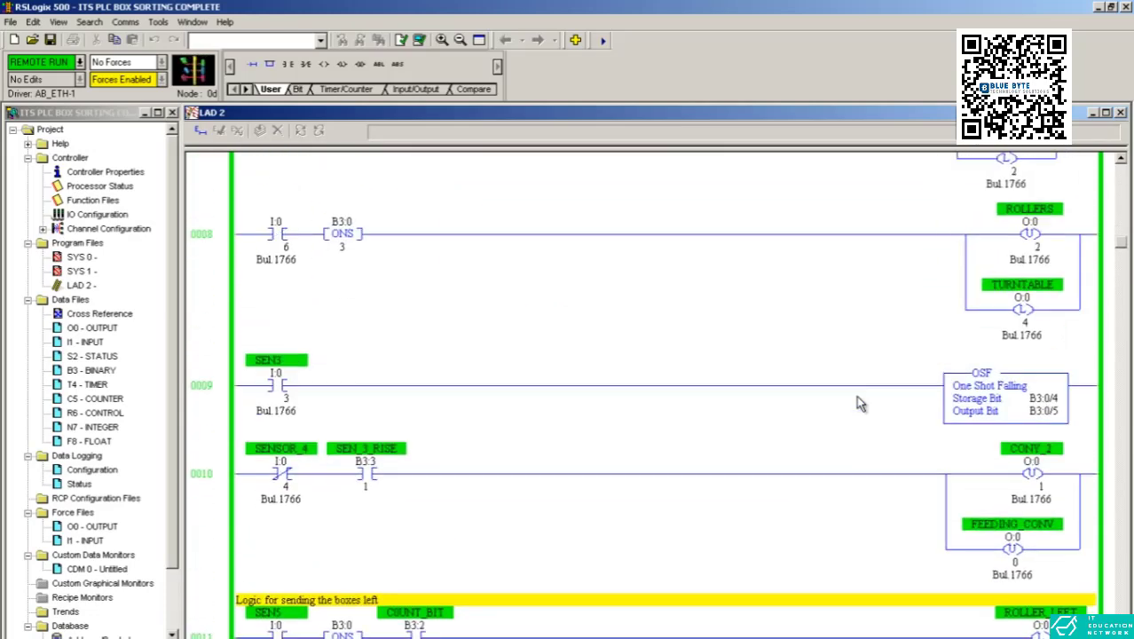
pyautogui.click(277, 383)
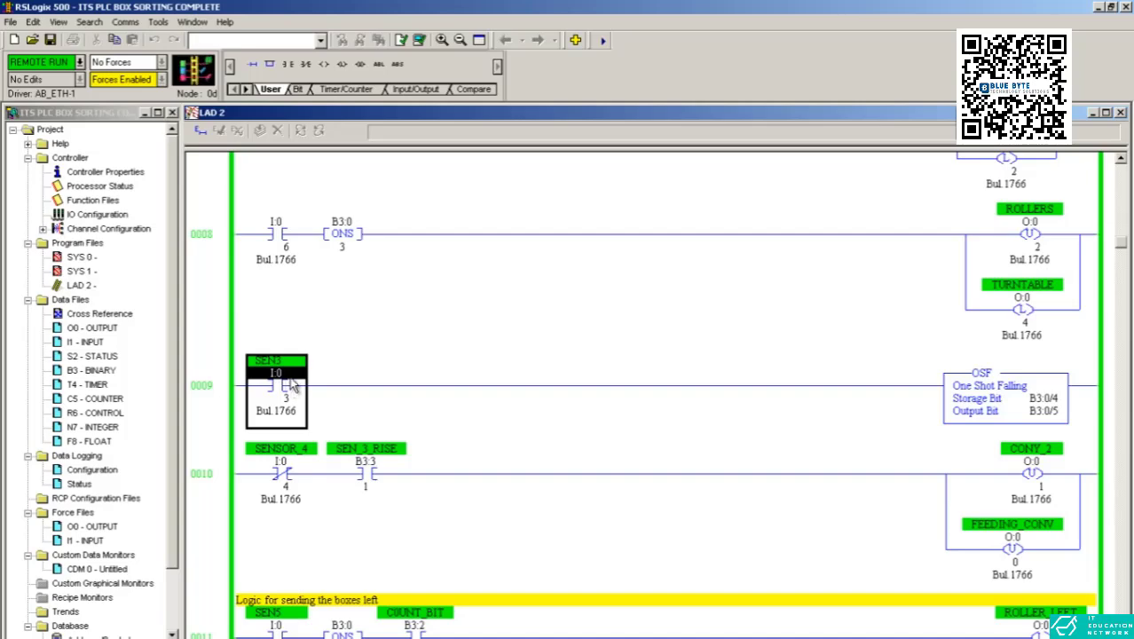
pyautogui.scroll(-10, 293, 409)
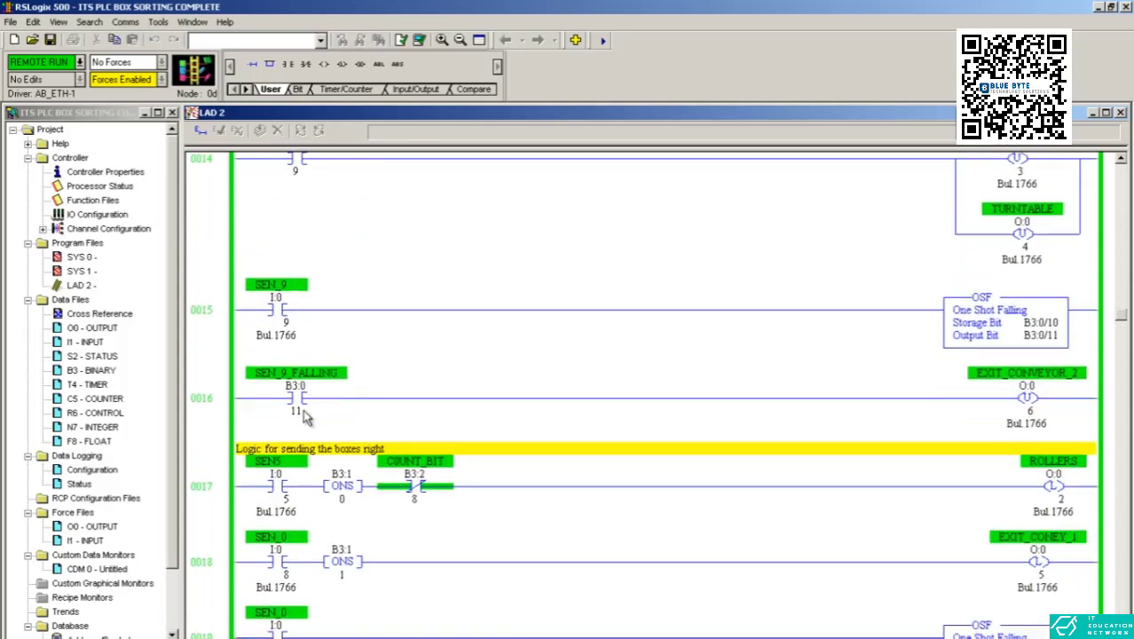
pyautogui.scroll(2, 306, 419)
pyautogui.click(297, 357)
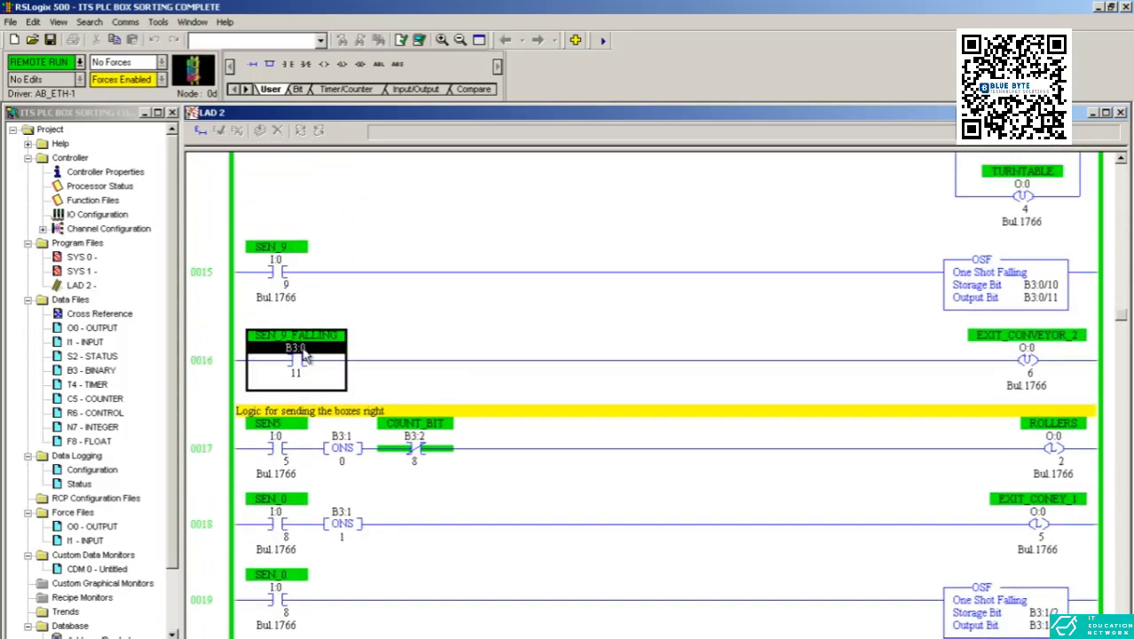
pyautogui.scroll(-8, 352, 426)
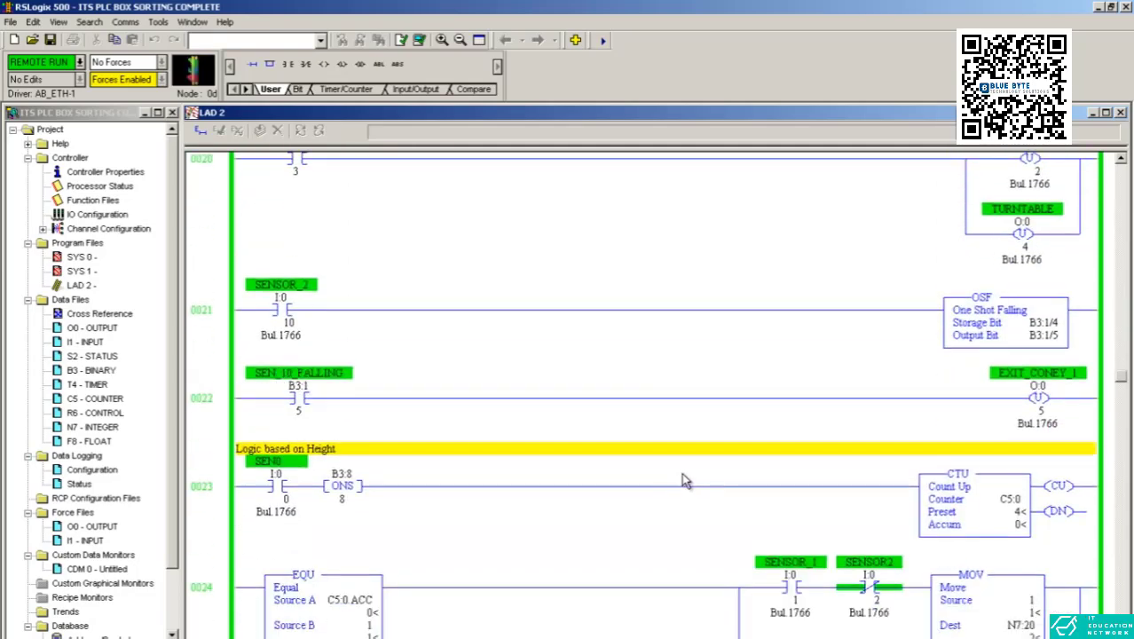
pyautogui.scroll(-8, 754, 475)
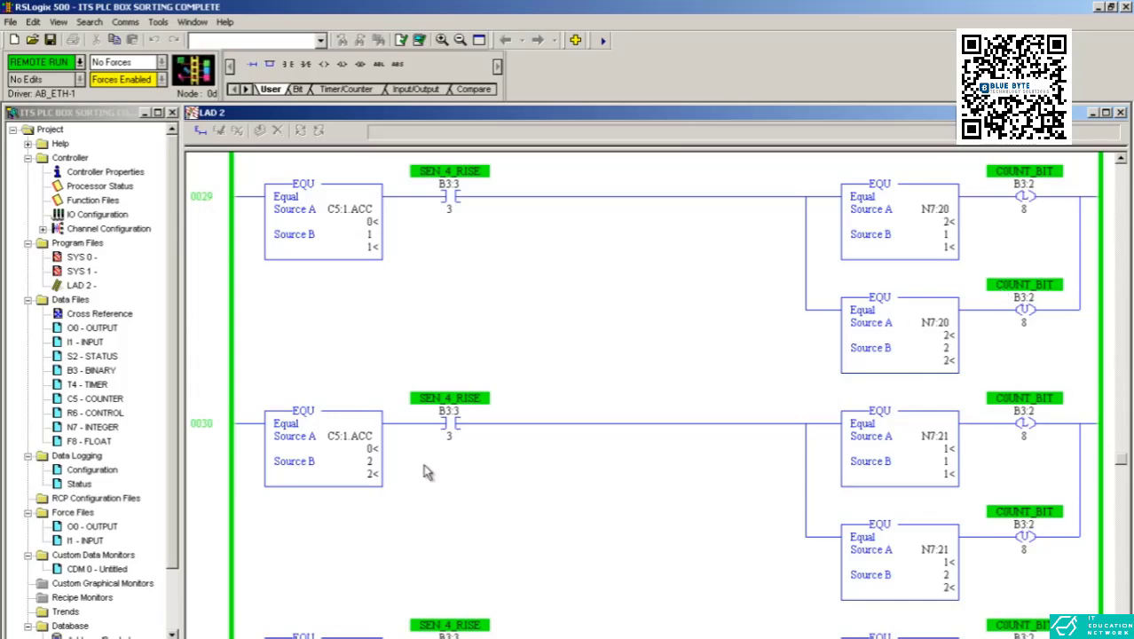
# Step: Glance at the Ignition Designer screen, then review the RSLogix 500 ladder from rung 0032 back to the PLC Start-Up rung
pyautogui.click(257, 638)
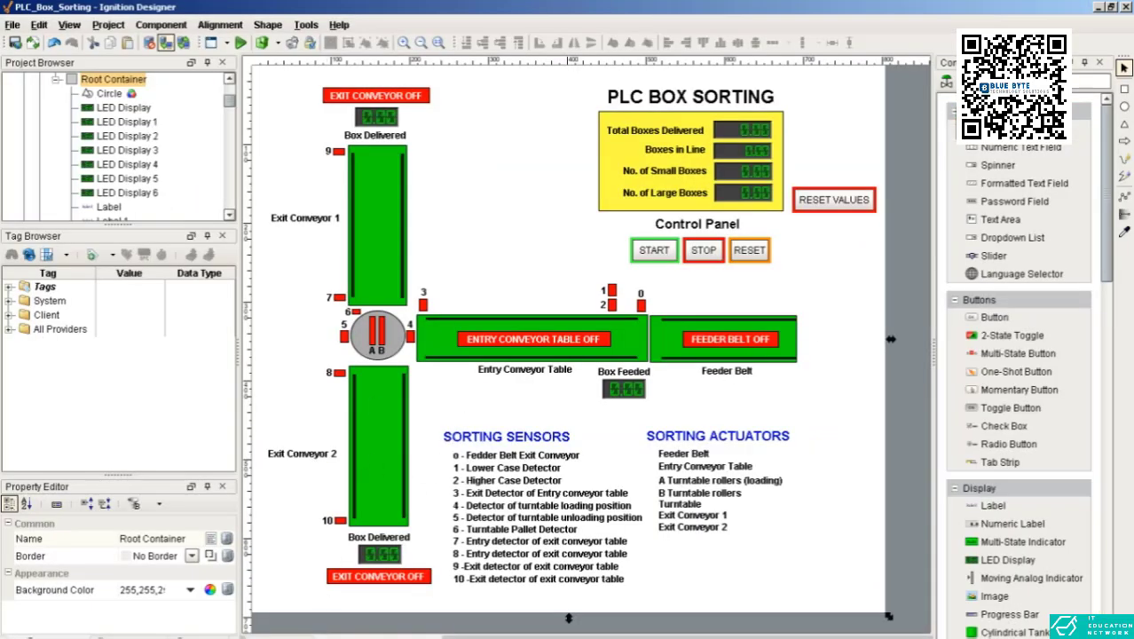
pyautogui.click(395, 637)
pyautogui.scroll(-10, 500, 428)
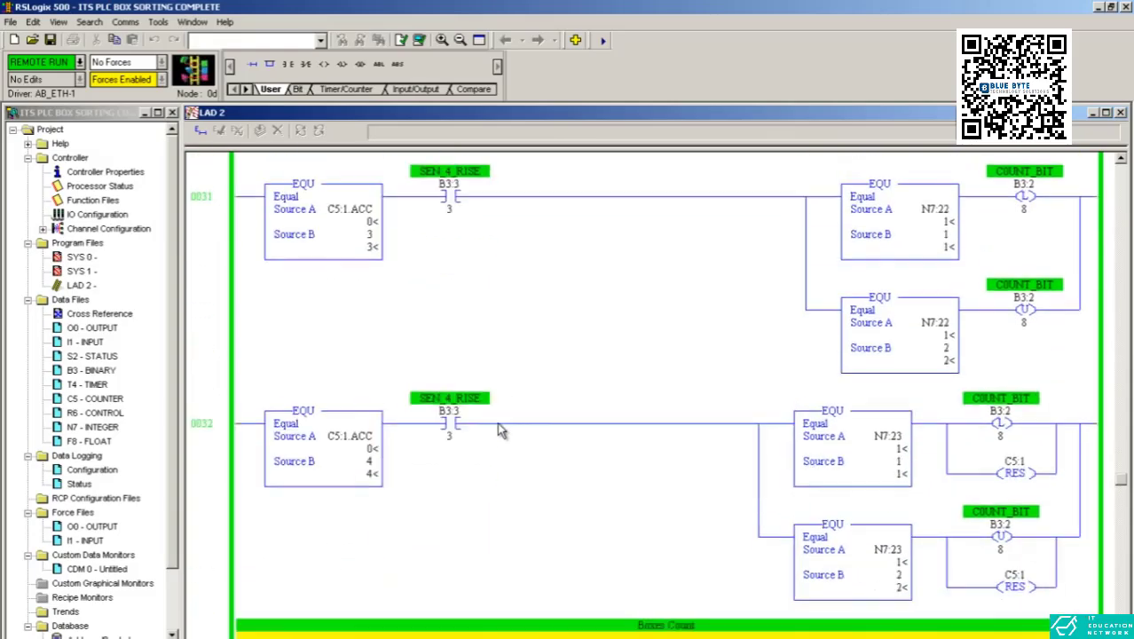
pyautogui.scroll(15, 498, 431)
pyautogui.scroll(5, 500, 436)
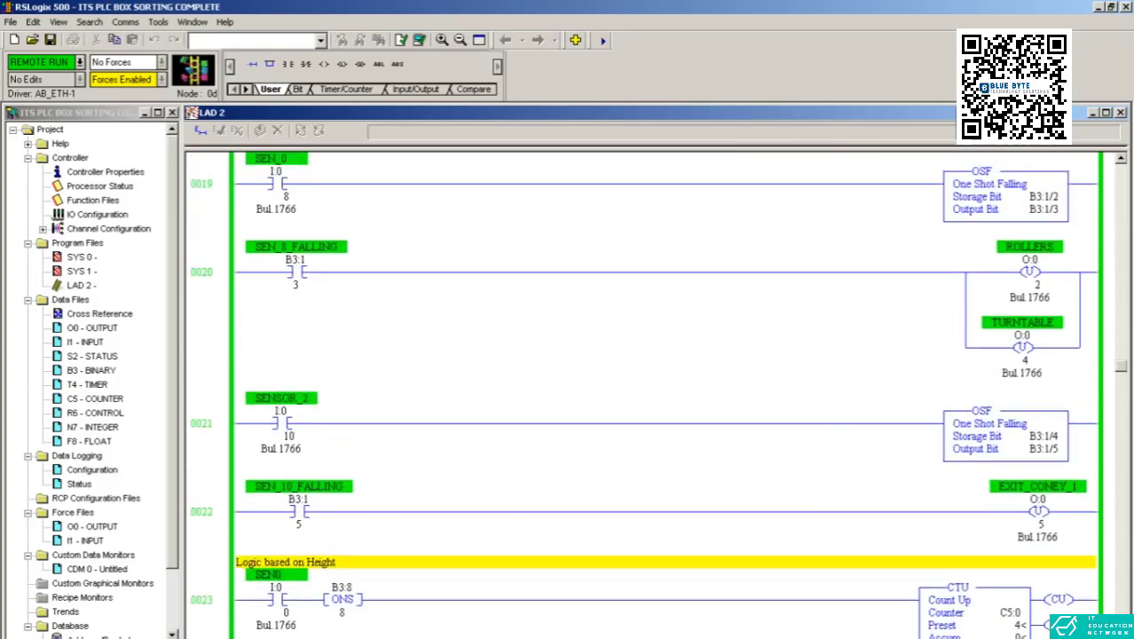
pyautogui.scroll(20, 1125, 206)
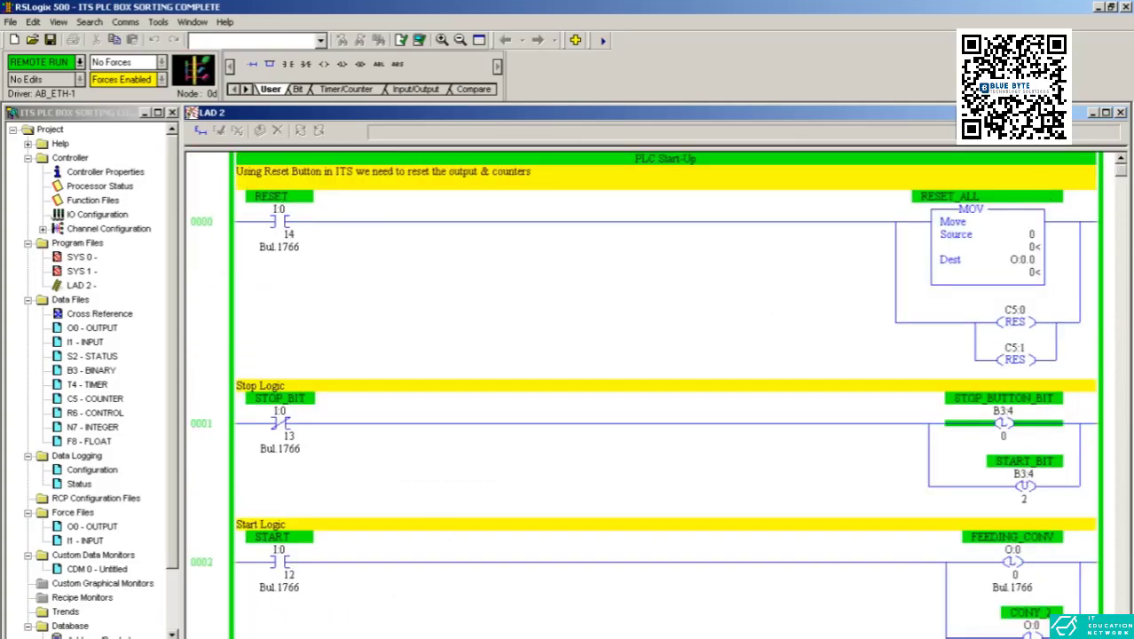
# Step: Switch to Ignition Designer and inspect the PLC BOX SORTING title label and the yellow rectangle behind the box counts
pyautogui.hotkey('alt', 'Tab')
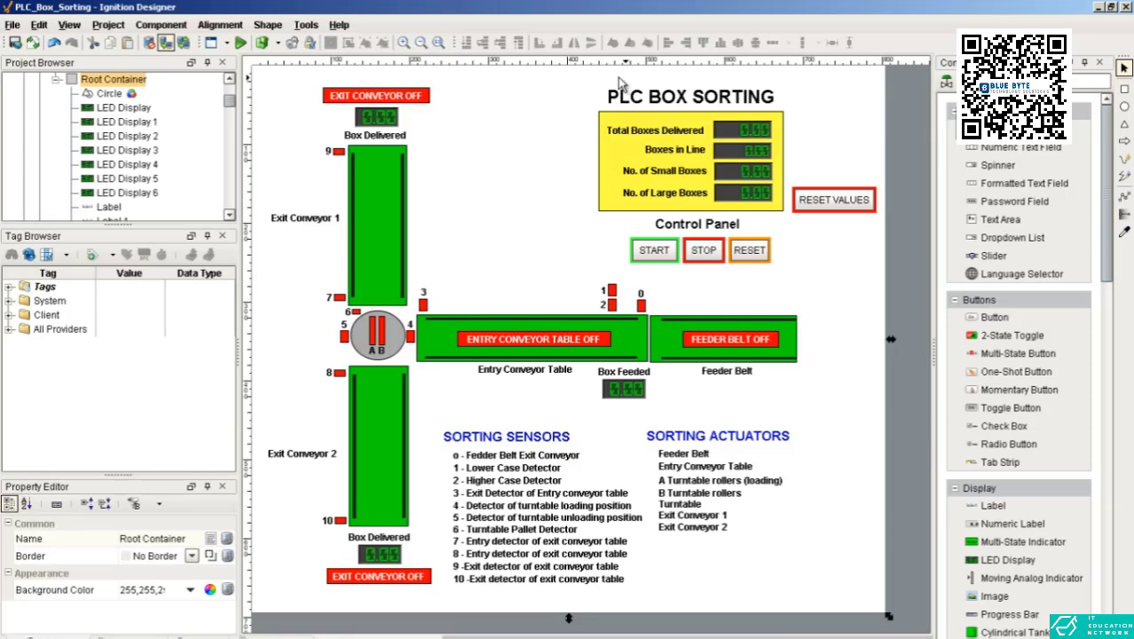
pyautogui.click(703, 105)
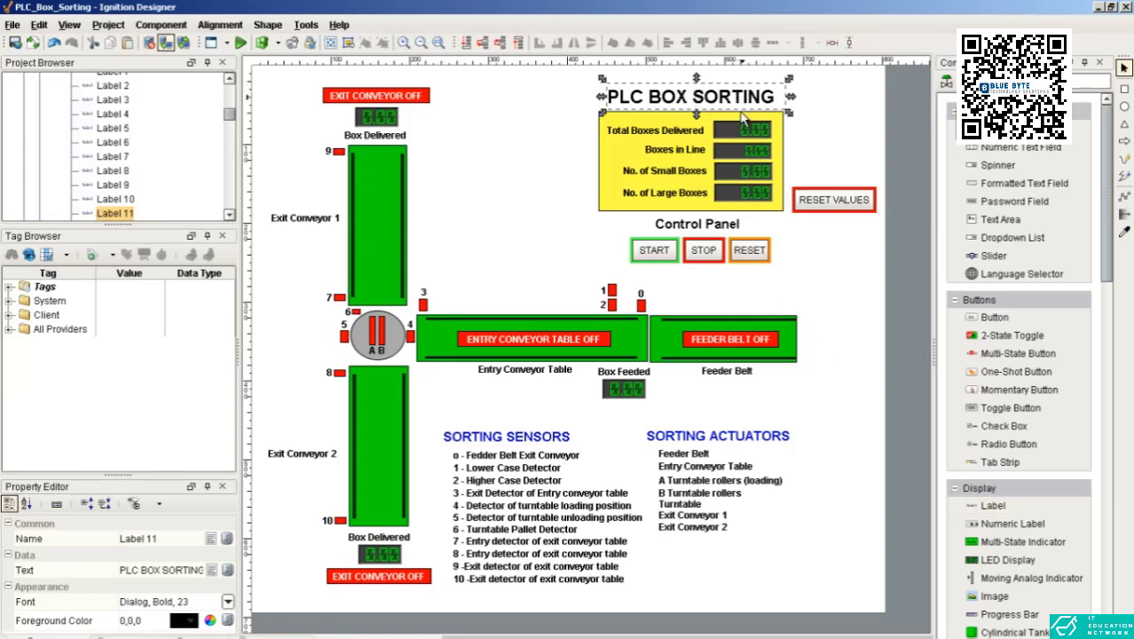
pyautogui.click(612, 186)
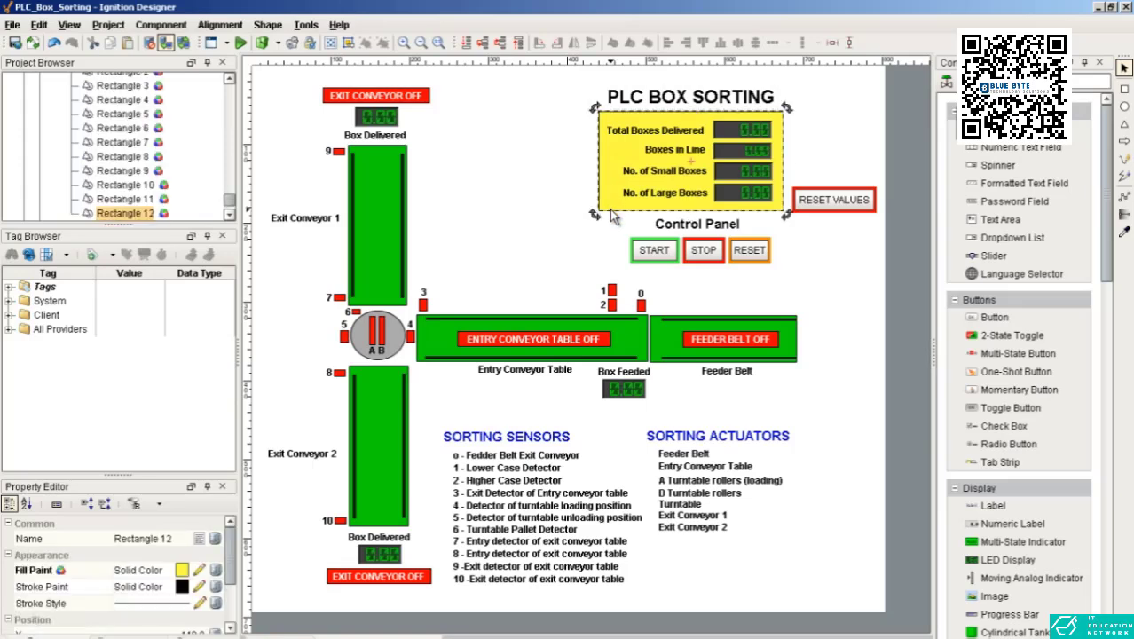
pyautogui.click(558, 208)
pyautogui.click(608, 204)
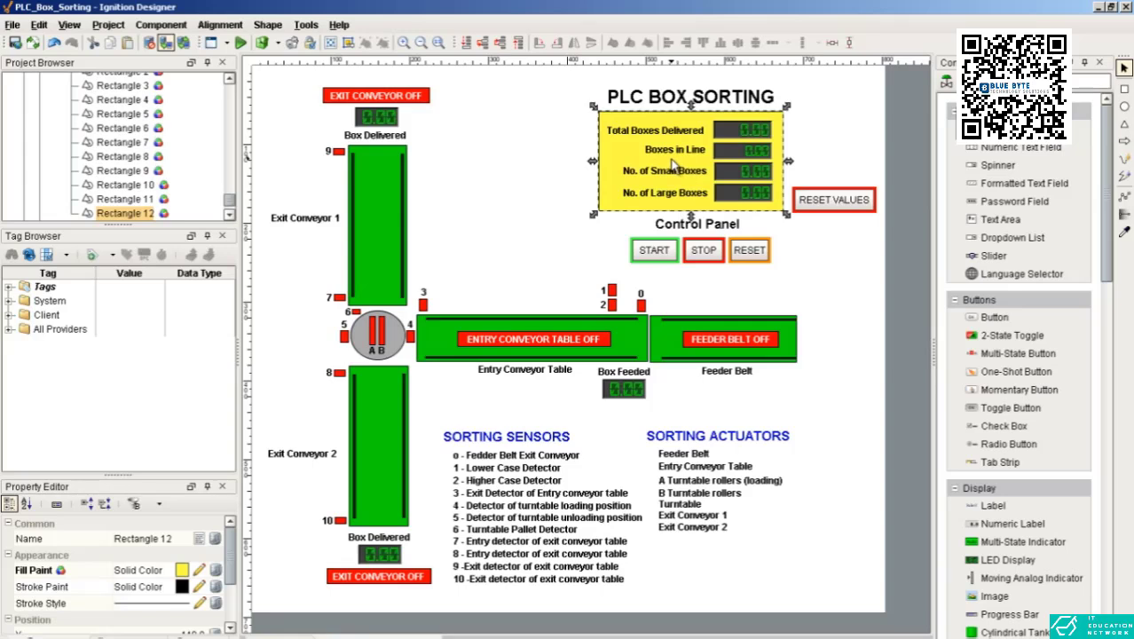
# Step: Inspect the Total Boxes Delivered and Boxes in Line LED displays and the Total Boxes Delivered label, then select the root container
pyautogui.click(761, 134)
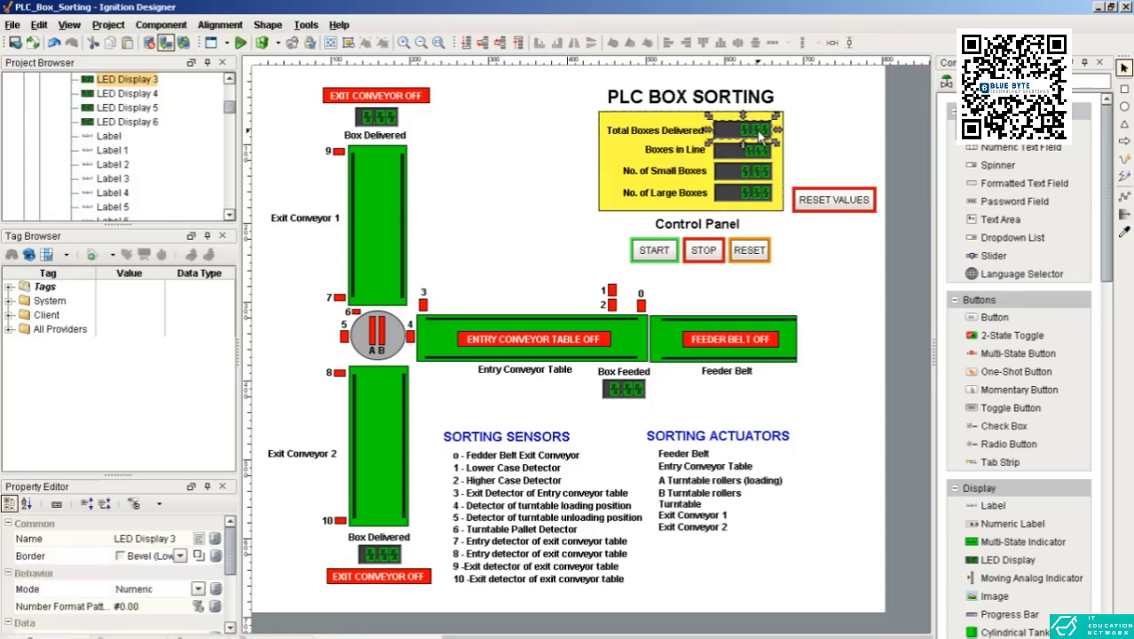
pyautogui.click(754, 155)
pyautogui.click(753, 136)
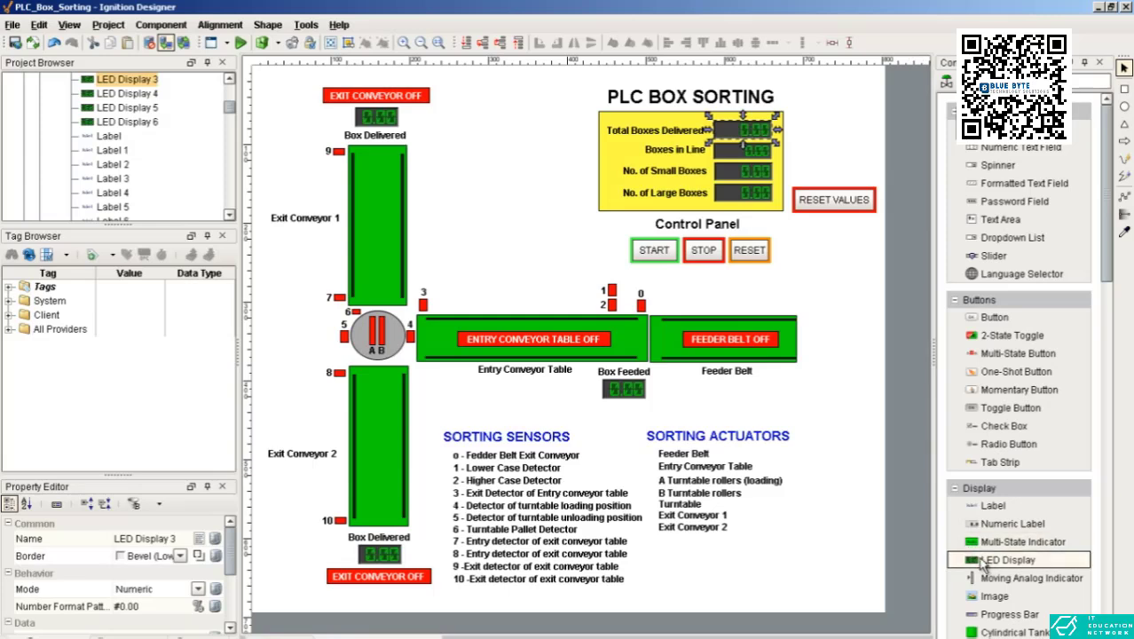
pyautogui.click(671, 135)
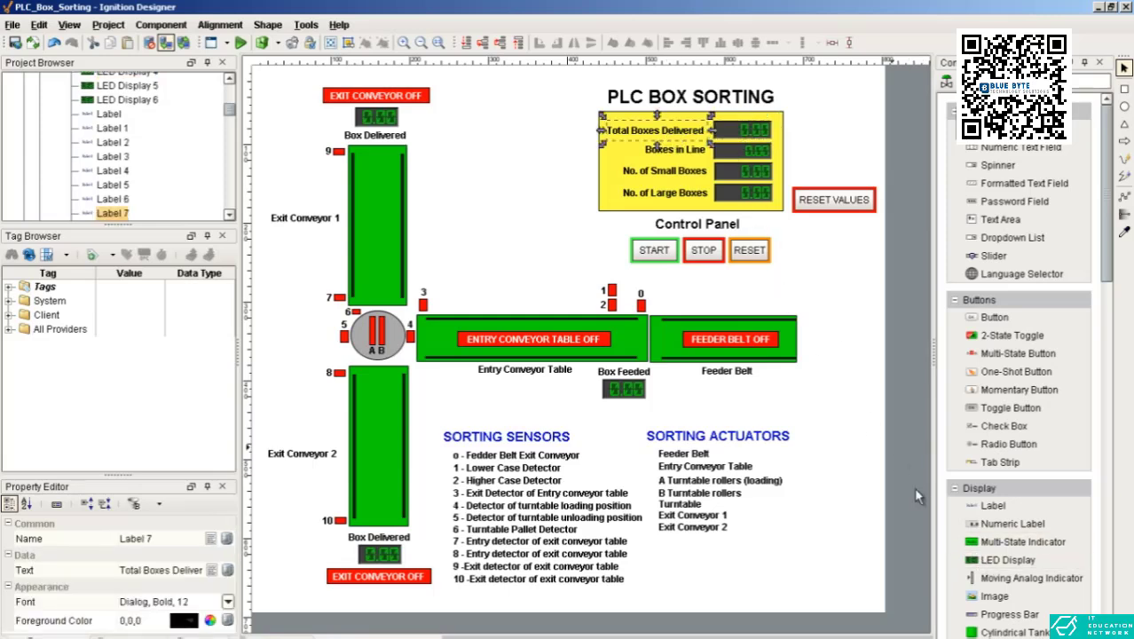
pyautogui.click(603, 212)
pyautogui.click(601, 213)
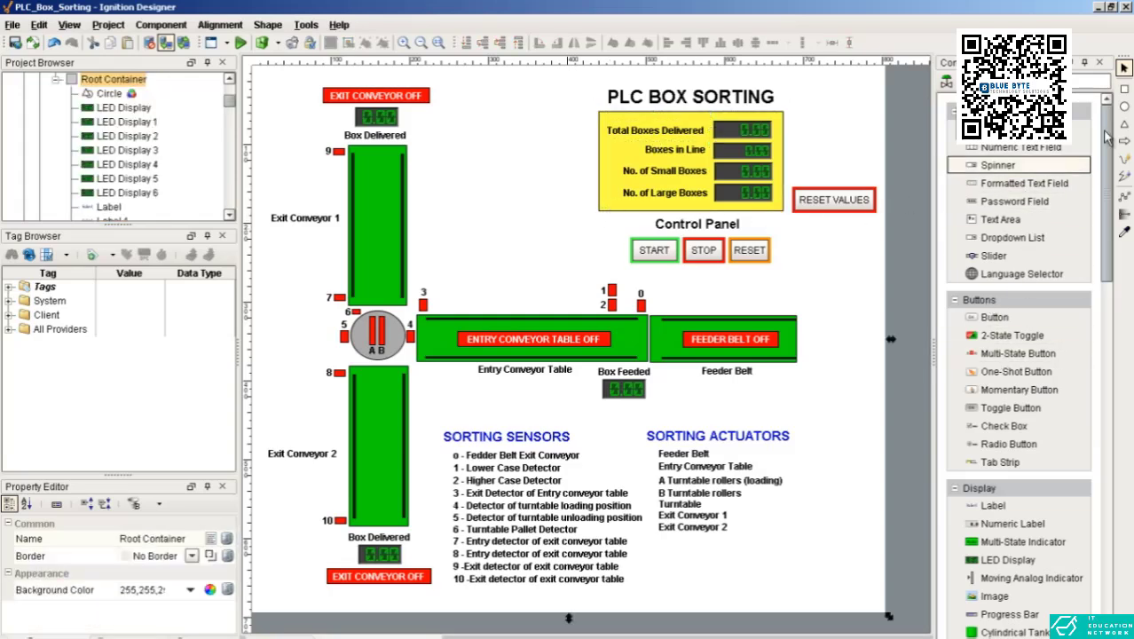
# Step: Draw a rectangle in the empty area between Exit Conveyor 1 and the yellow box-count panel and select it
pyautogui.click(1124, 89)
pyautogui.moveTo(458, 137); pyautogui.dragTo(556, 191)
pyautogui.press('Escape')
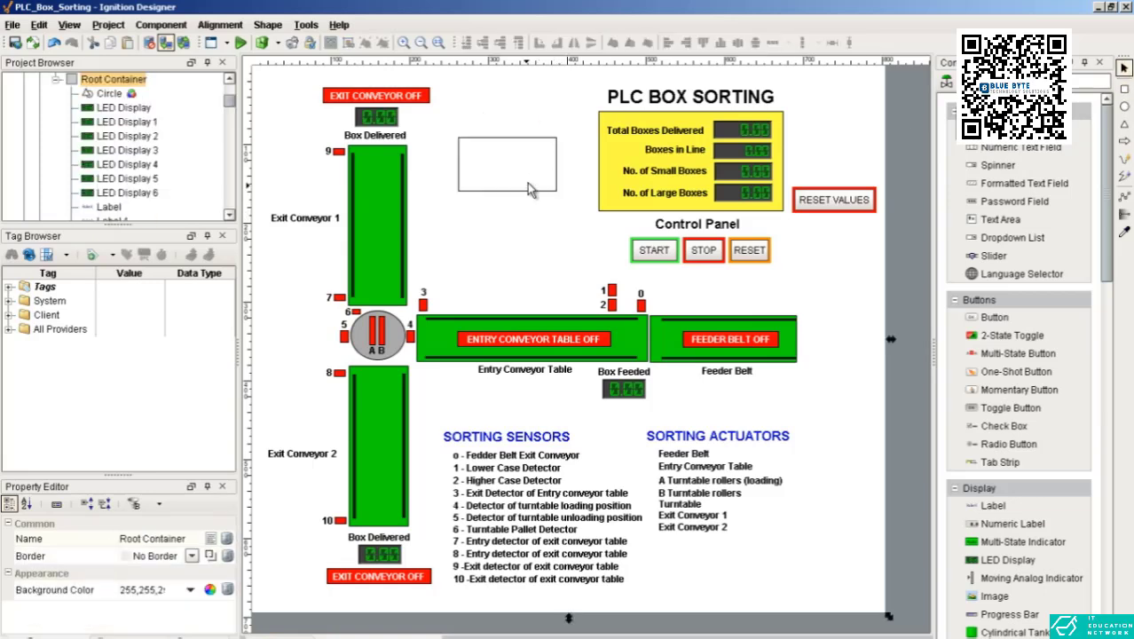
pyautogui.click(506, 181)
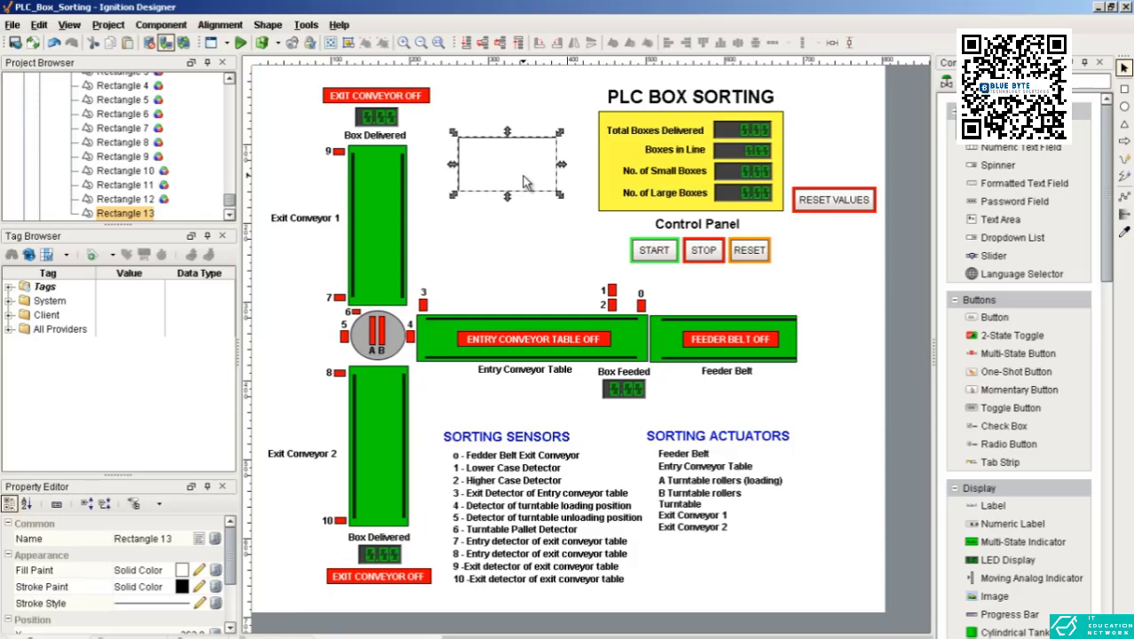
# Step: Preview the no-fill, solid colour and gradient options for the new rectangle's fill paint
pyautogui.click(182, 570)
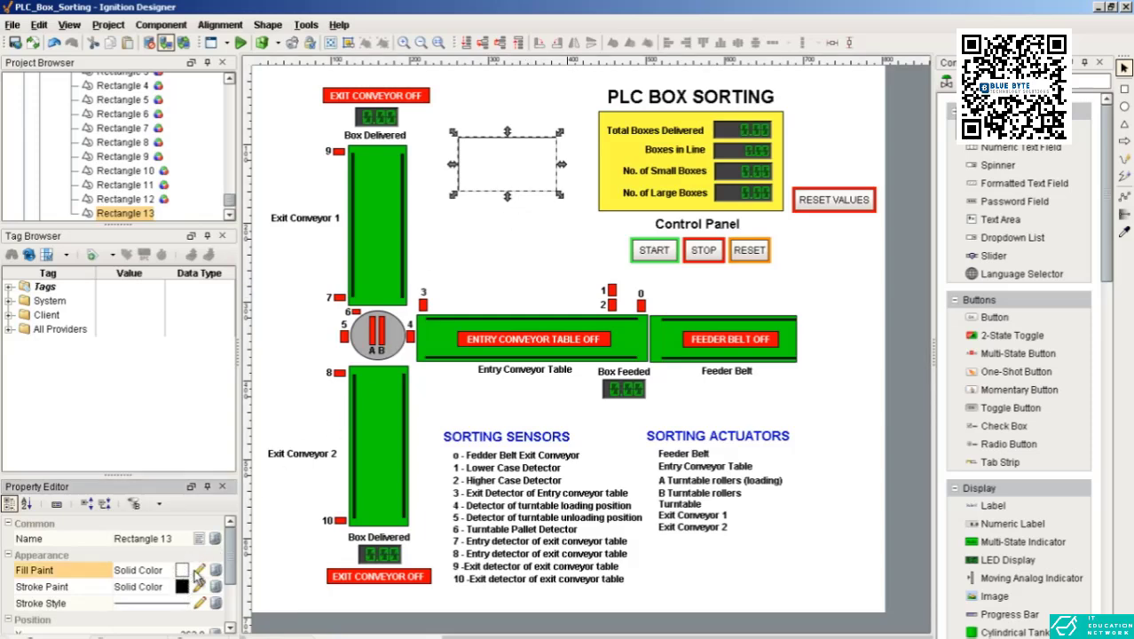
pyautogui.click(252, 543)
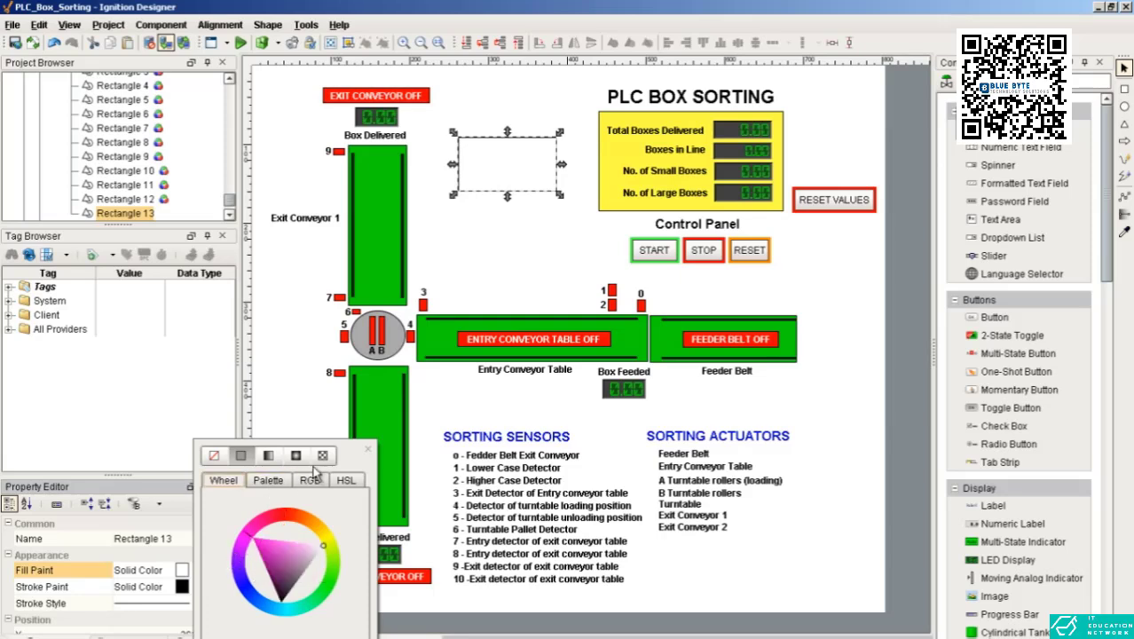
pyautogui.click(366, 450)
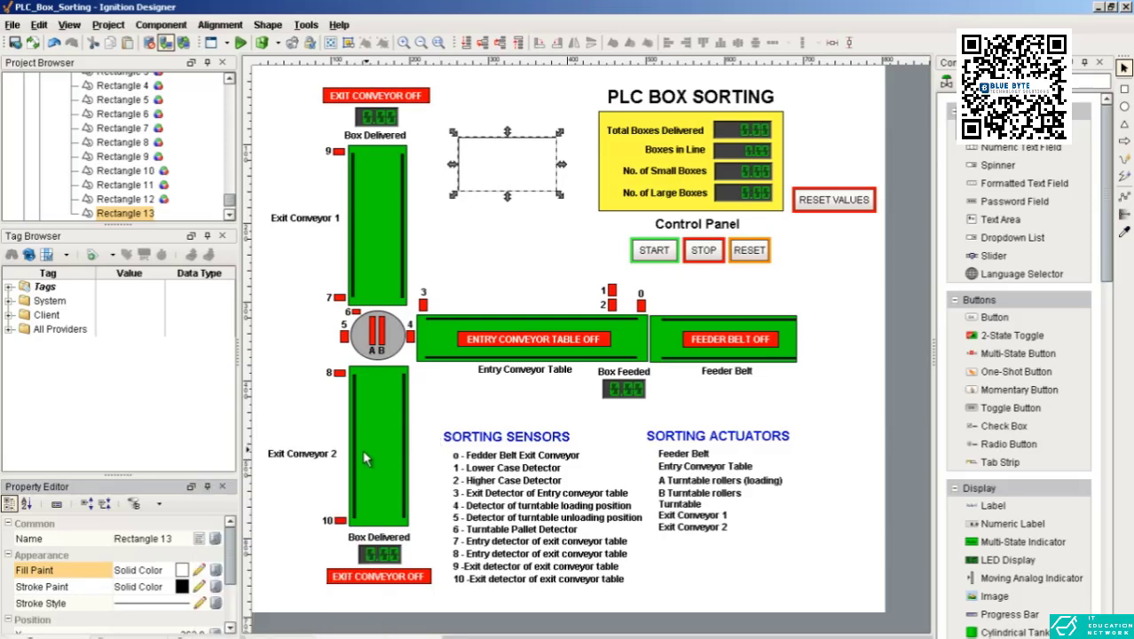
pyautogui.click(197, 572)
pyautogui.click(214, 455)
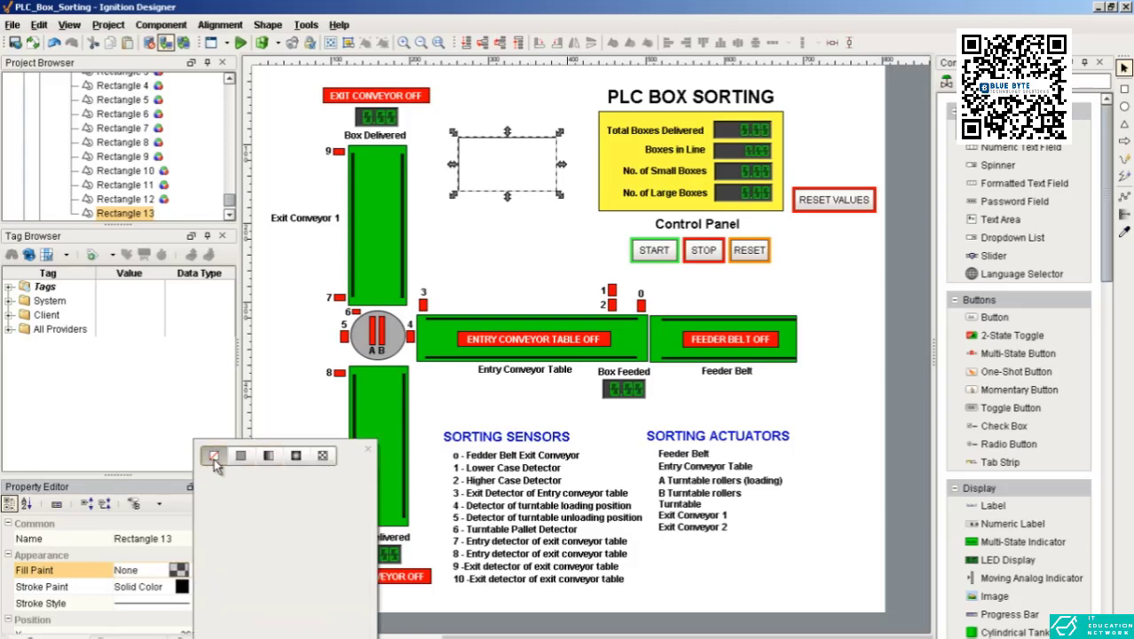
pyautogui.click(241, 455)
pyautogui.click(269, 456)
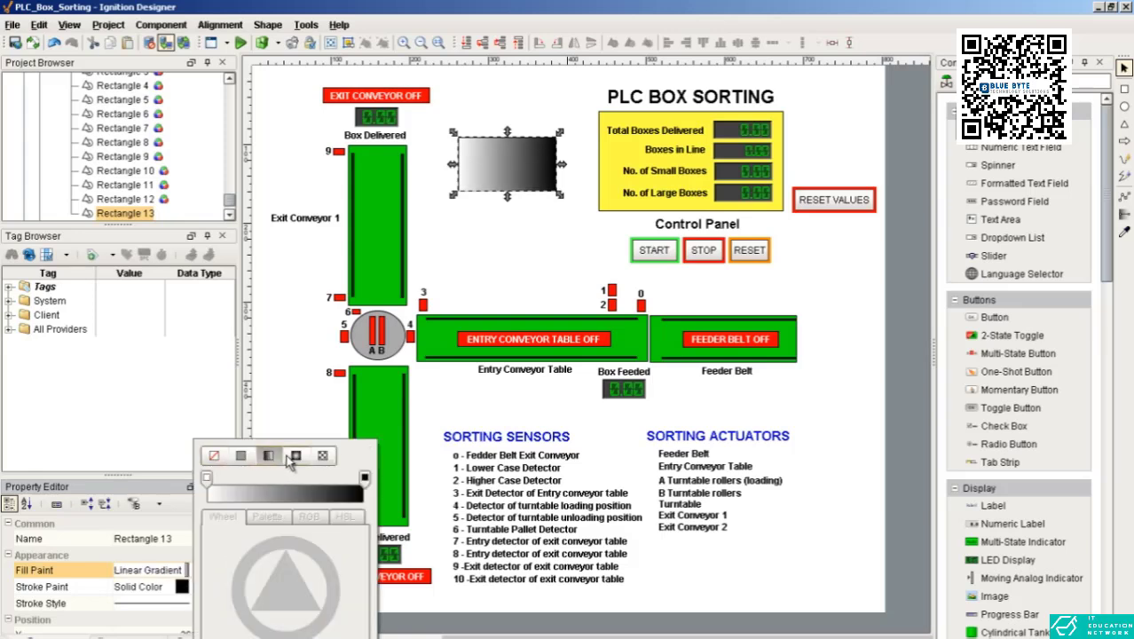
pyautogui.click(295, 455)
# Step: Fill the new rectangle with a solid golden-yellow colour
pyautogui.click(240, 456)
pyautogui.click(262, 550)
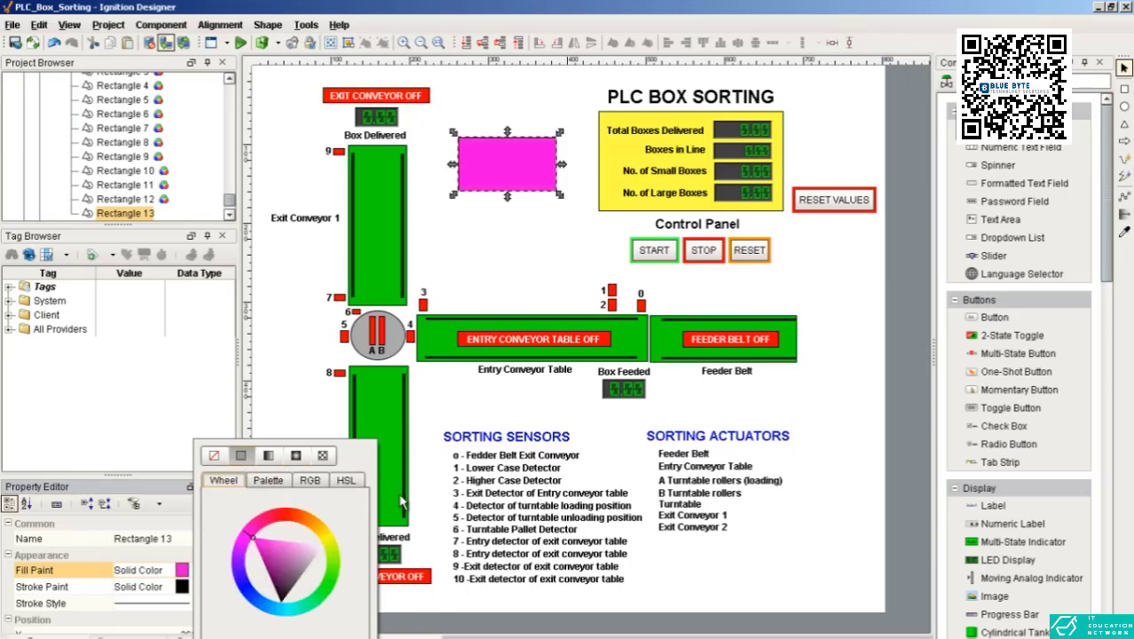
pyautogui.moveTo(293, 585)
pyautogui.mouseDown()
pyautogui.moveTo(331, 550)
pyautogui.moveTo(324, 538)
pyautogui.moveTo(304, 553)
pyautogui.mouseUp()
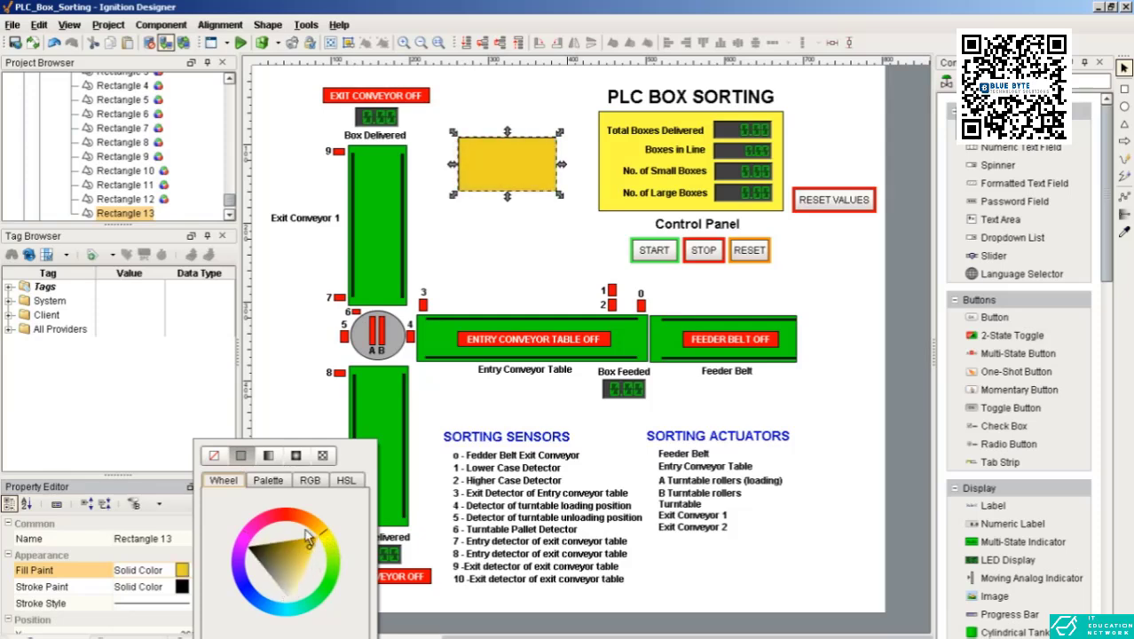
pyautogui.click(269, 423)
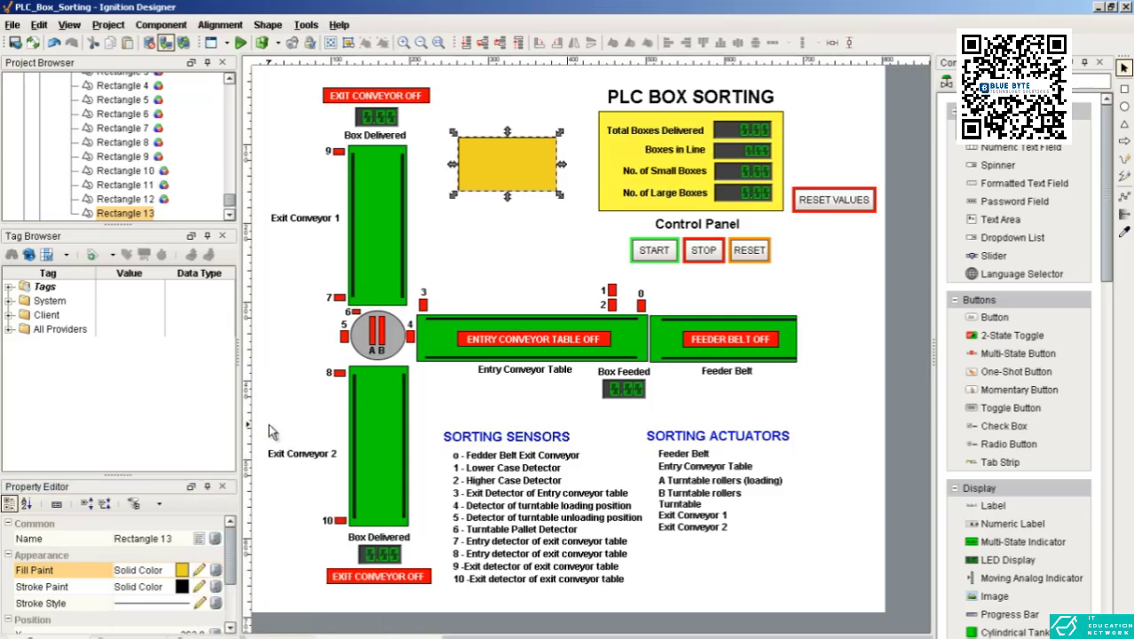
# Step: Place a text label over the upper part of the golden-yellow rectangle
pyautogui.click(490, 165)
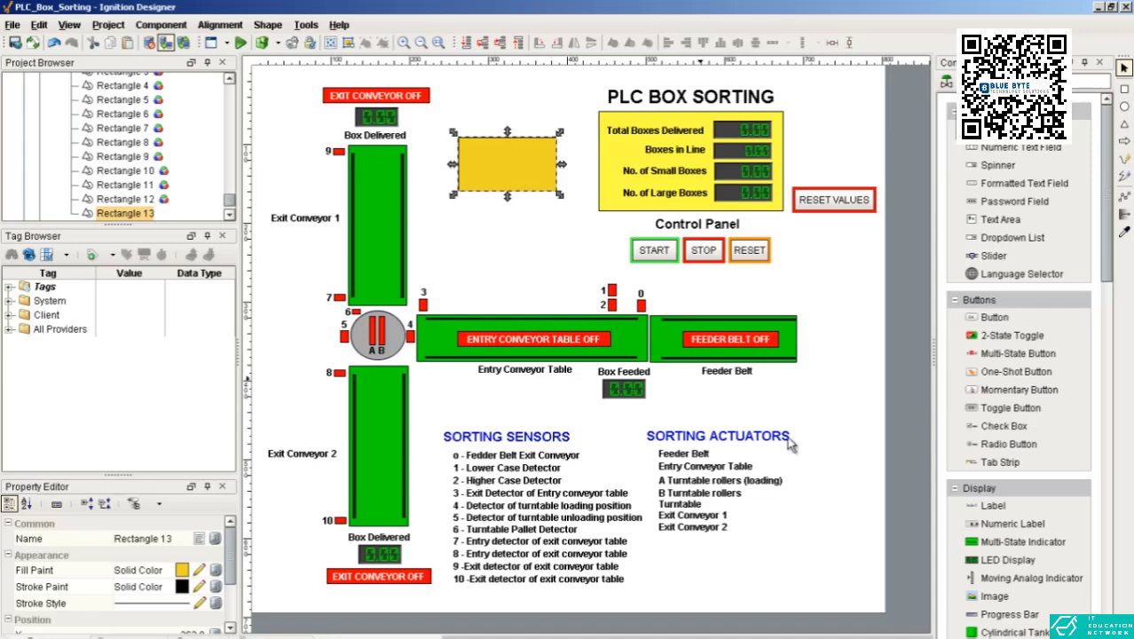
pyautogui.click(972, 503)
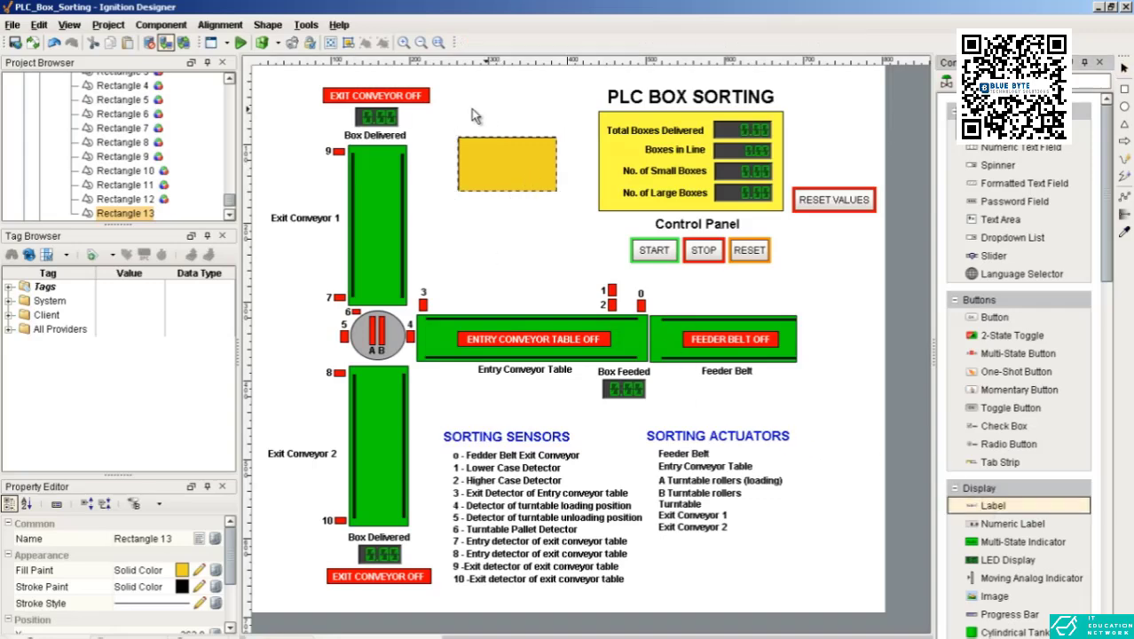
pyautogui.moveTo(471, 108)
pyautogui.mouseDown()
pyautogui.moveTo(528, 126)
pyautogui.moveTo(505, 156)
pyautogui.mouseUp()
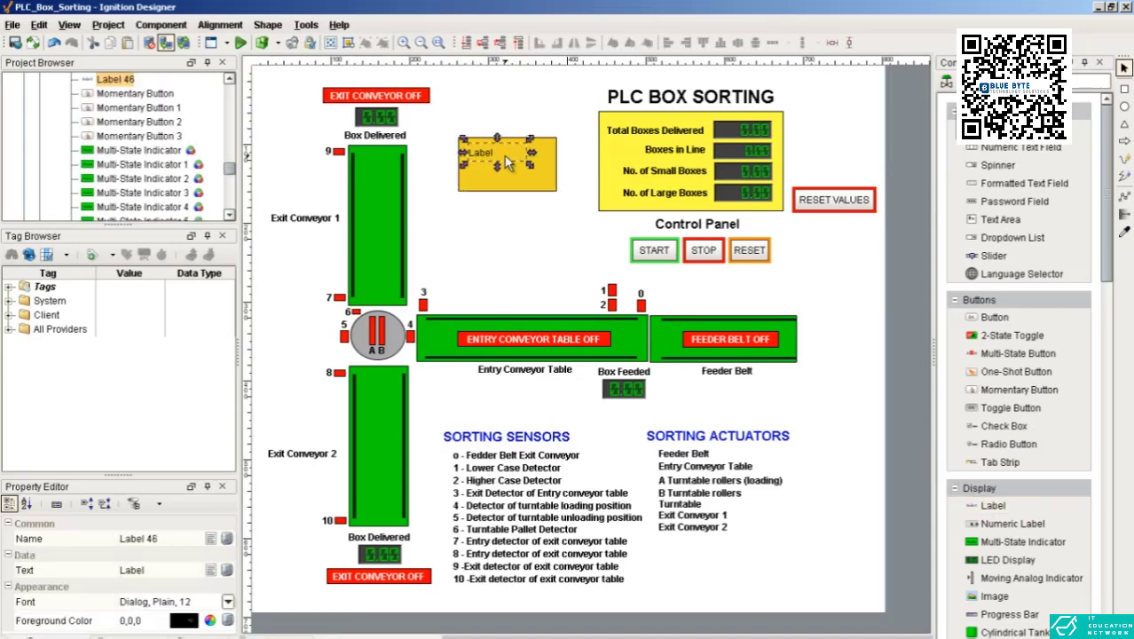
pyautogui.click(503, 120)
pyautogui.click(521, 165)
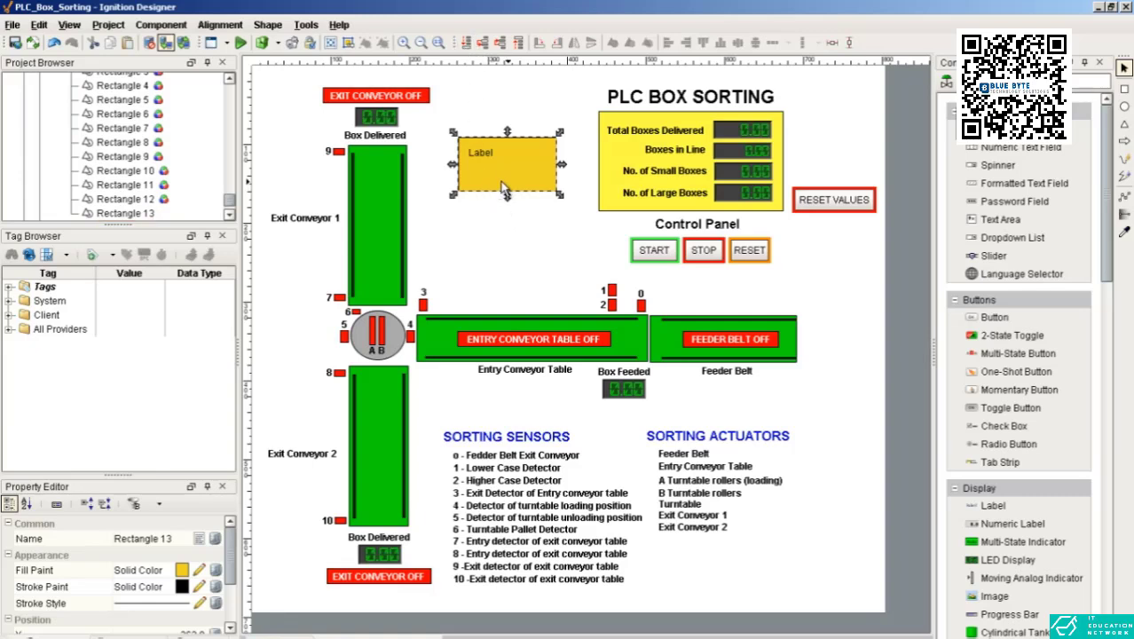
# Step: Send the label behind the golden-yellow rectangle and move the rectangle down until it clears the label
pyautogui.click(486, 154)
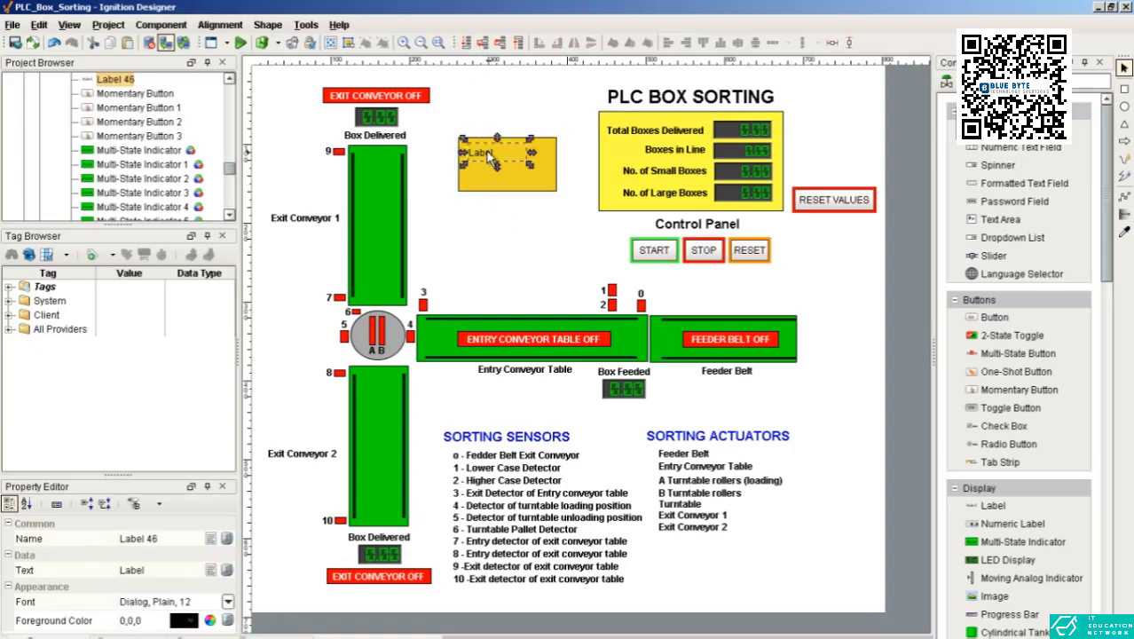
pyautogui.click(465, 44)
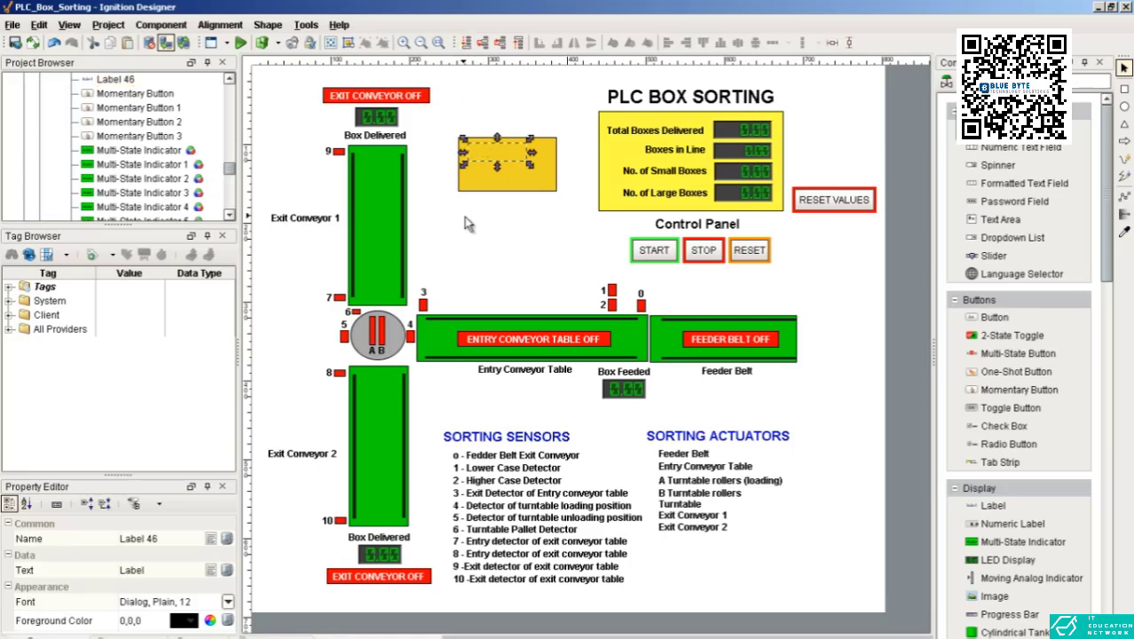
pyautogui.moveTo(494, 167)
pyautogui.mouseDown()
pyautogui.moveTo(494, 204)
pyautogui.moveTo(490, 176)
pyautogui.mouseUp()
pyautogui.click(482, 151)
pyautogui.click(486, 162)
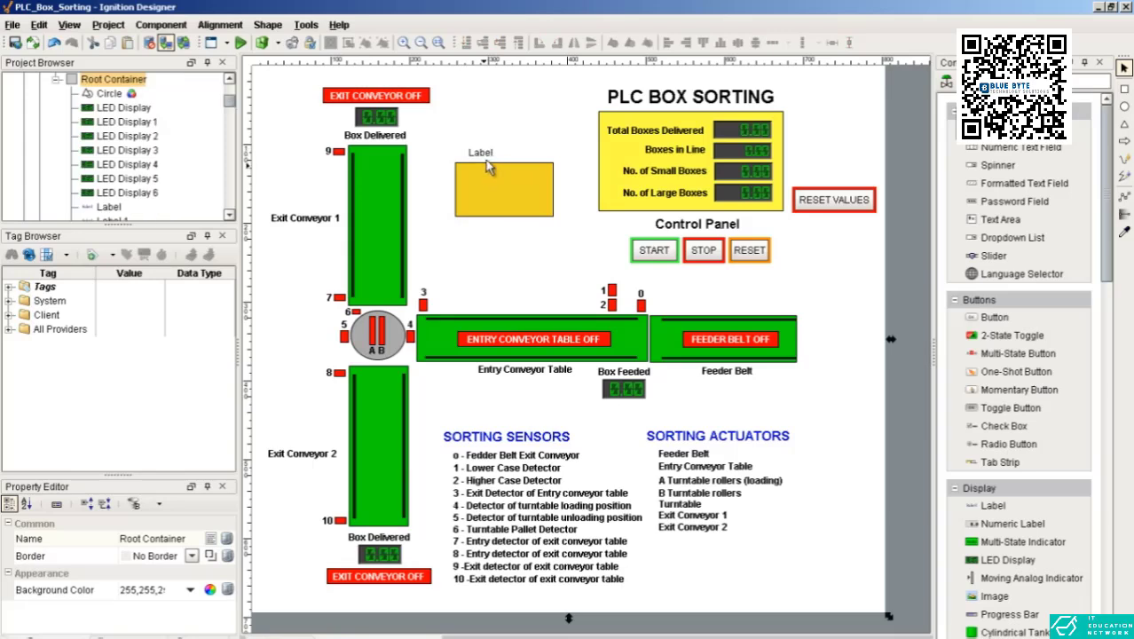
pyautogui.click(505, 174)
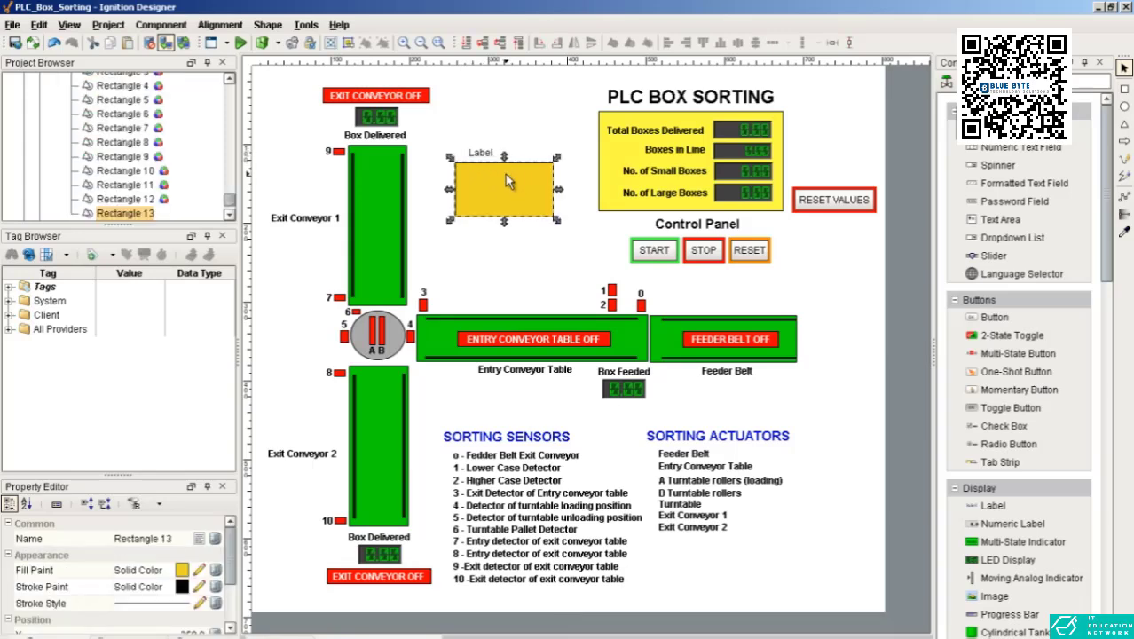
# Step: Delete the trial label and the golden-yellow rectangle from the screen
pyautogui.click(523, 153)
pyautogui.click(497, 186)
pyautogui.click(483, 156)
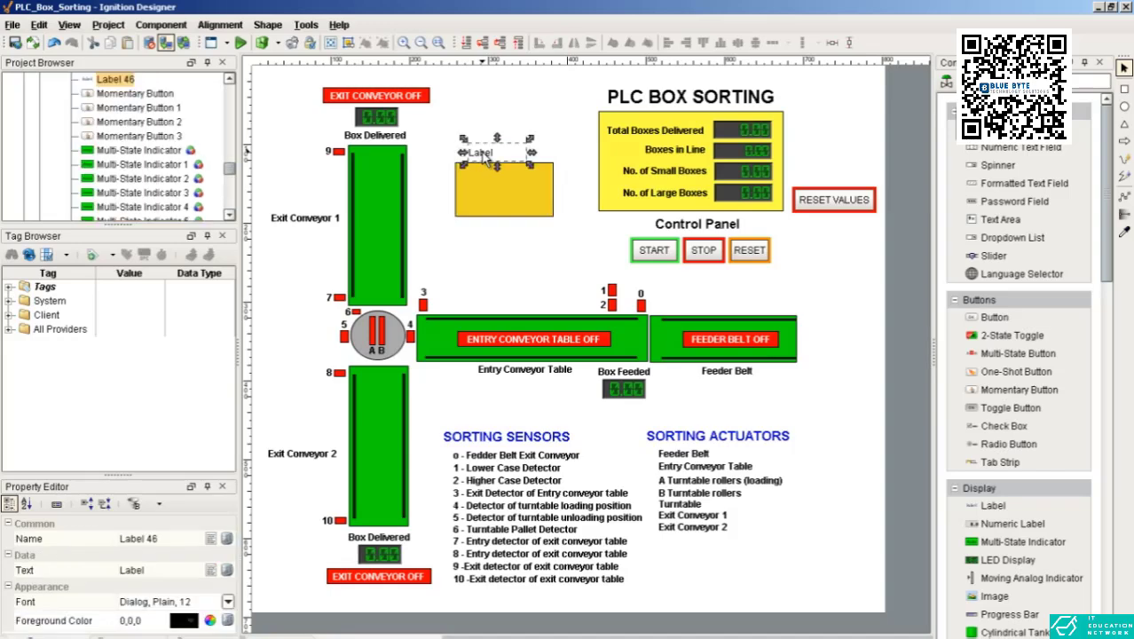
pyautogui.press('Delete')
pyautogui.click(525, 360)
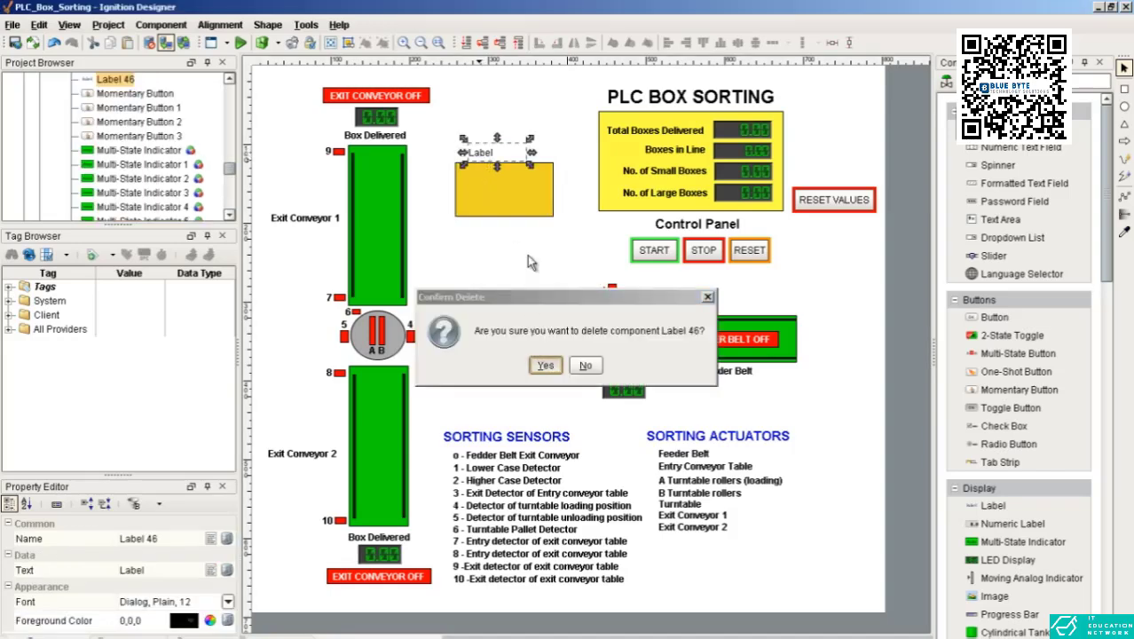
pyautogui.click(504, 180)
pyautogui.press('Delete')
pyautogui.click(547, 366)
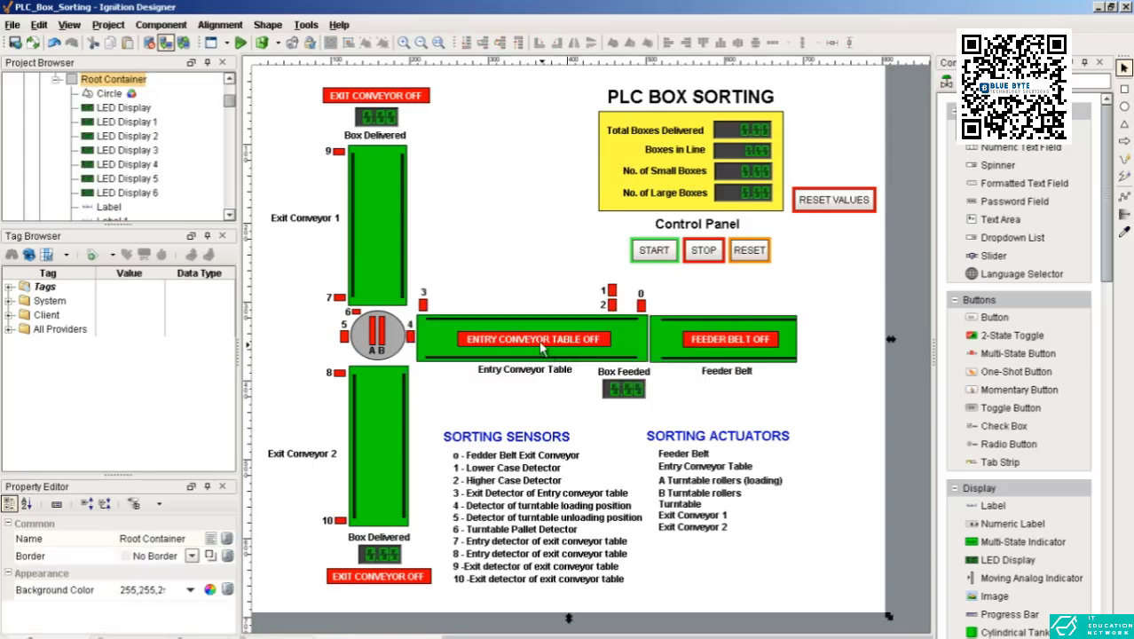
# Step: Inspect the START, STOP and RESET momentary buttons under Control Panel
pyautogui.click(643, 259)
pyautogui.click(703, 252)
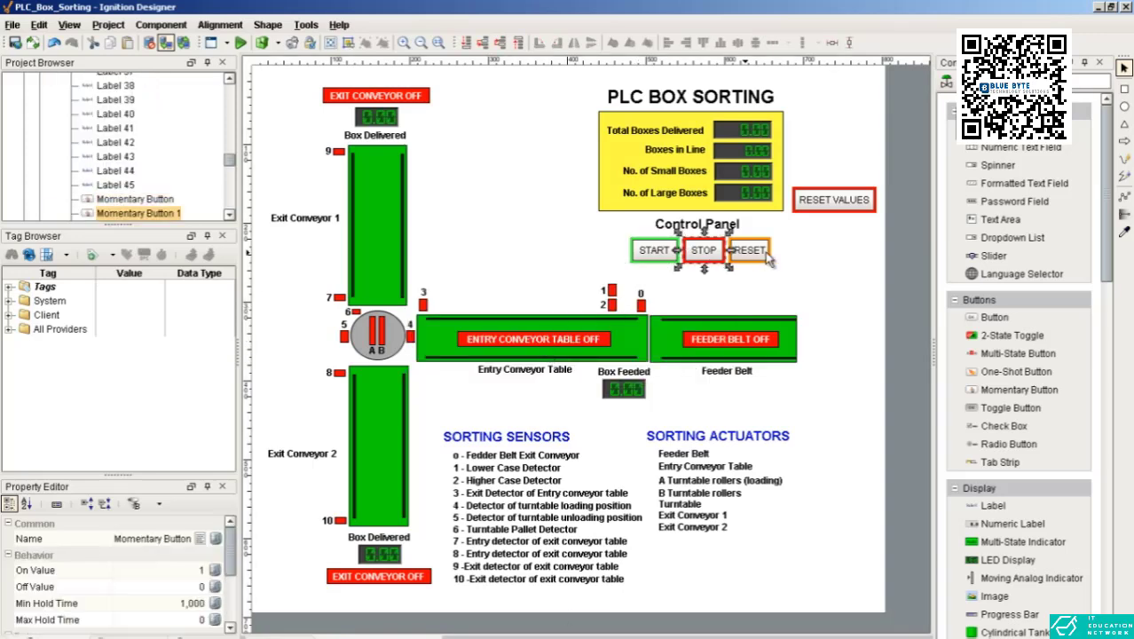
pyautogui.click(750, 251)
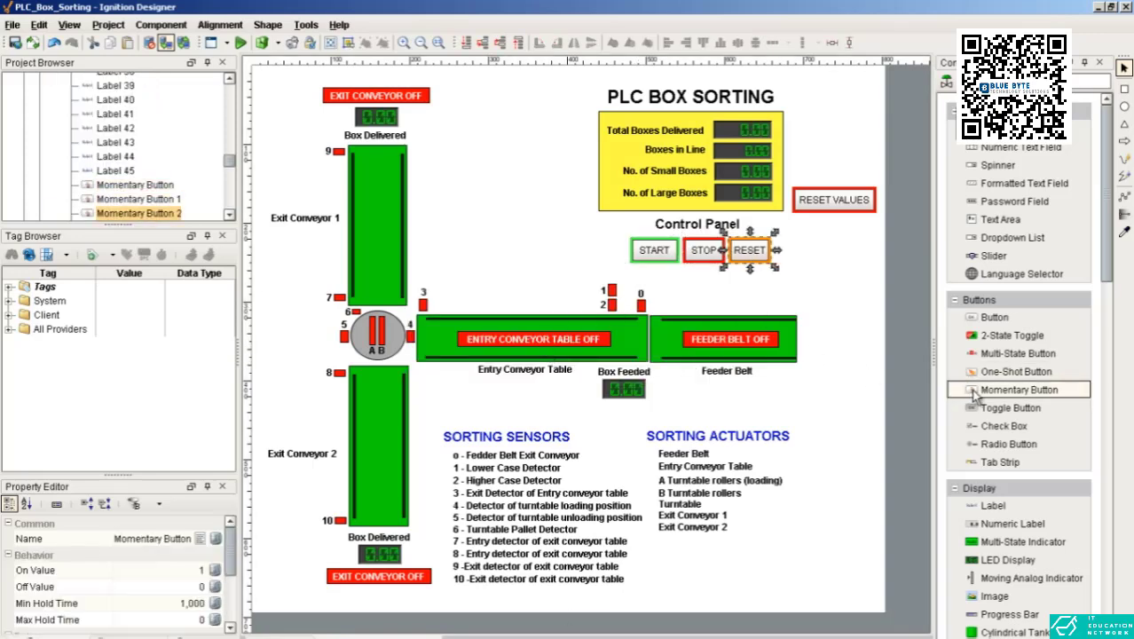
pyautogui.click(657, 260)
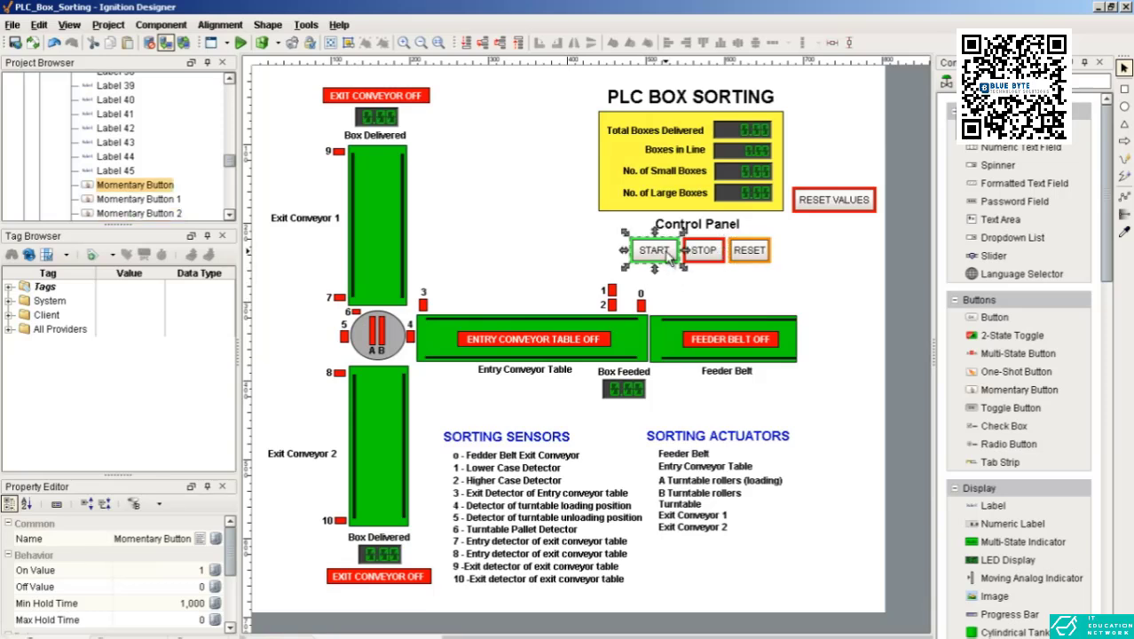
pyautogui.click(703, 252)
pyautogui.click(749, 251)
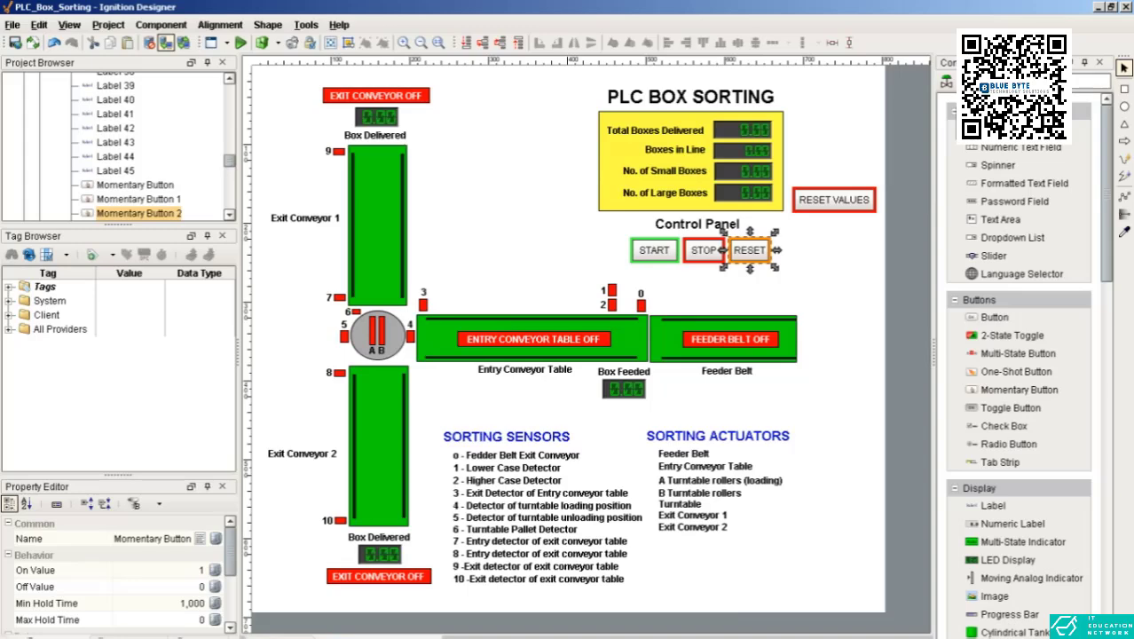
# Step: Check the ITS PLC simulation's control panel, return to Ignition Designer and inspect the RESET VALUES button
pyautogui.click(577, 636)
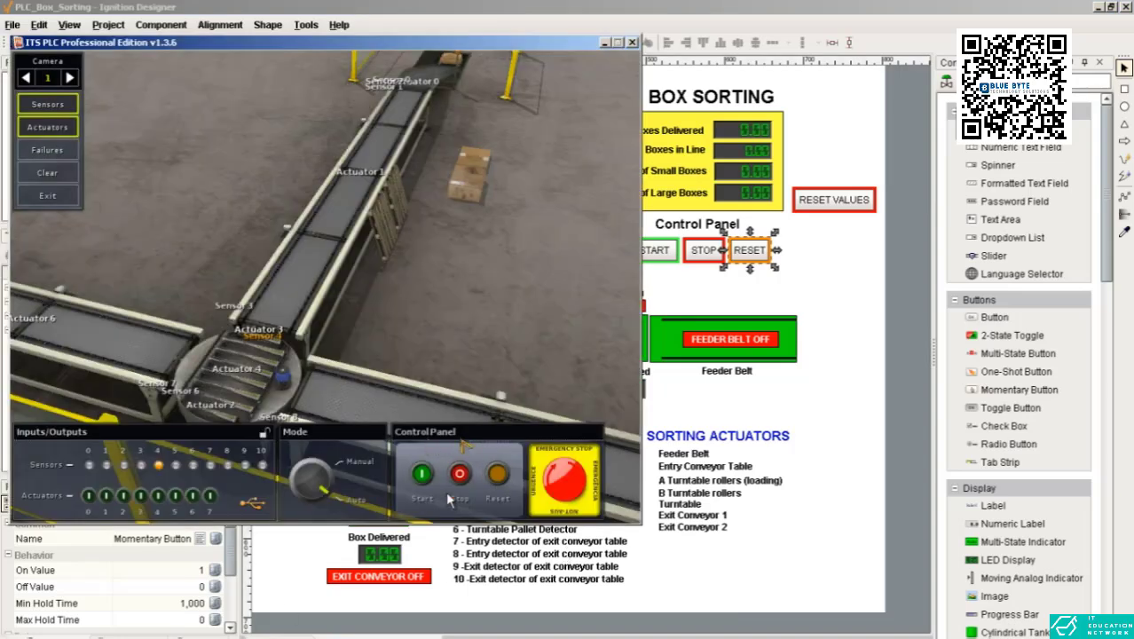
pyautogui.click(724, 279)
pyautogui.click(818, 206)
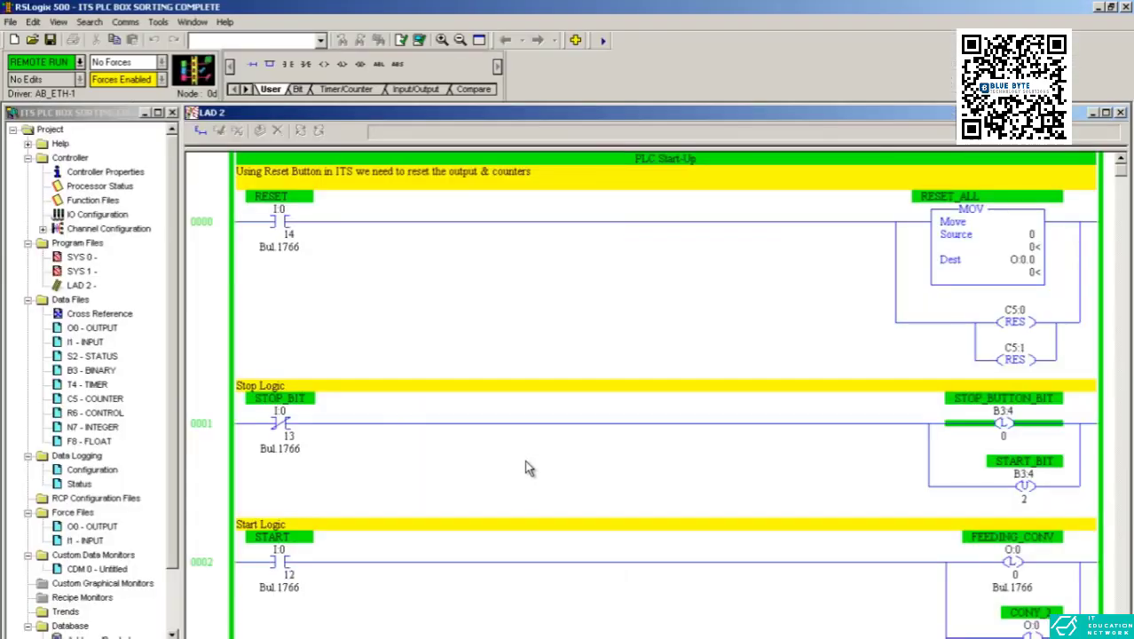
# Step: Switch to RSLogix 500 and review the counting logic on rungs 0037 to 0041, including total delivered, in-line and small/large boxes
pyautogui.scroll(-5, 539, 463)
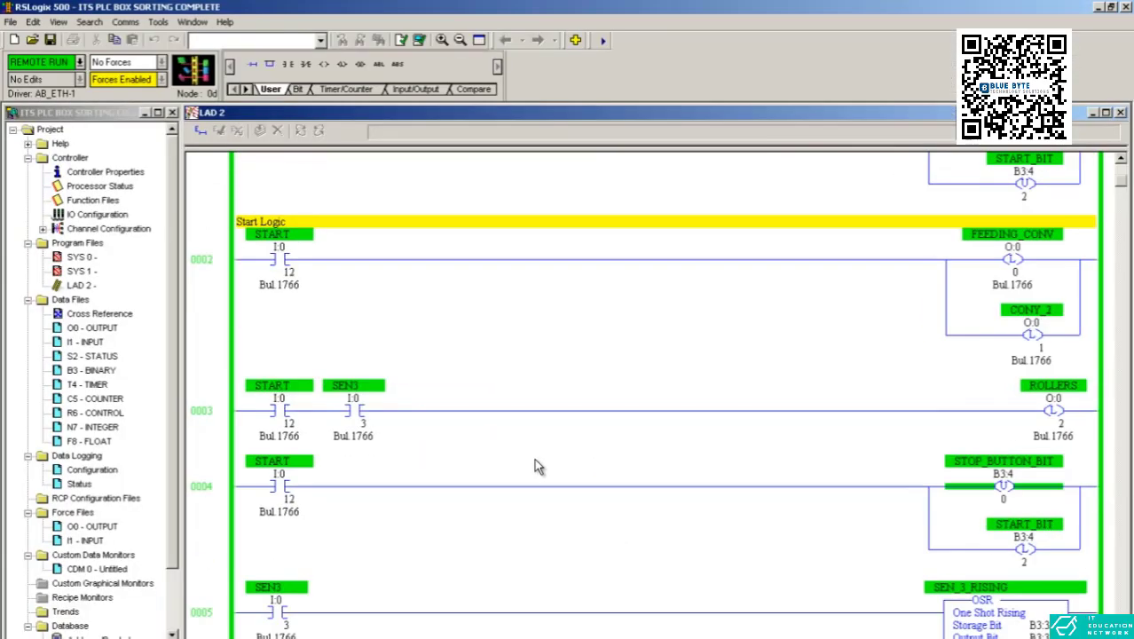
pyautogui.moveTo(1126, 567); pyautogui.dragTo(1125, 605)
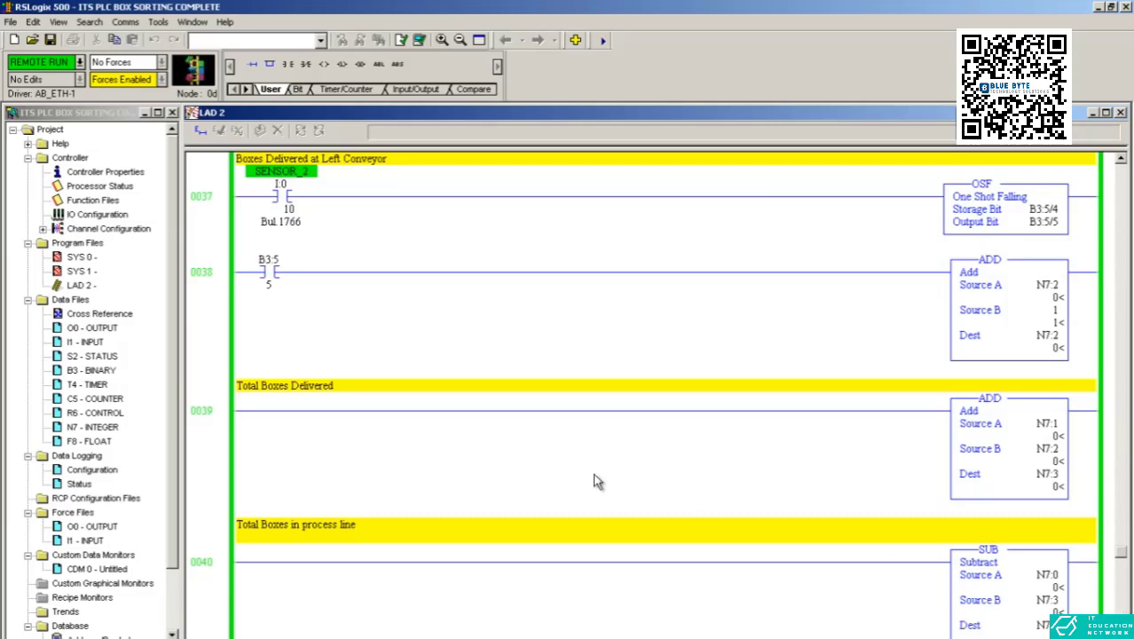
pyautogui.scroll(-5, 594, 476)
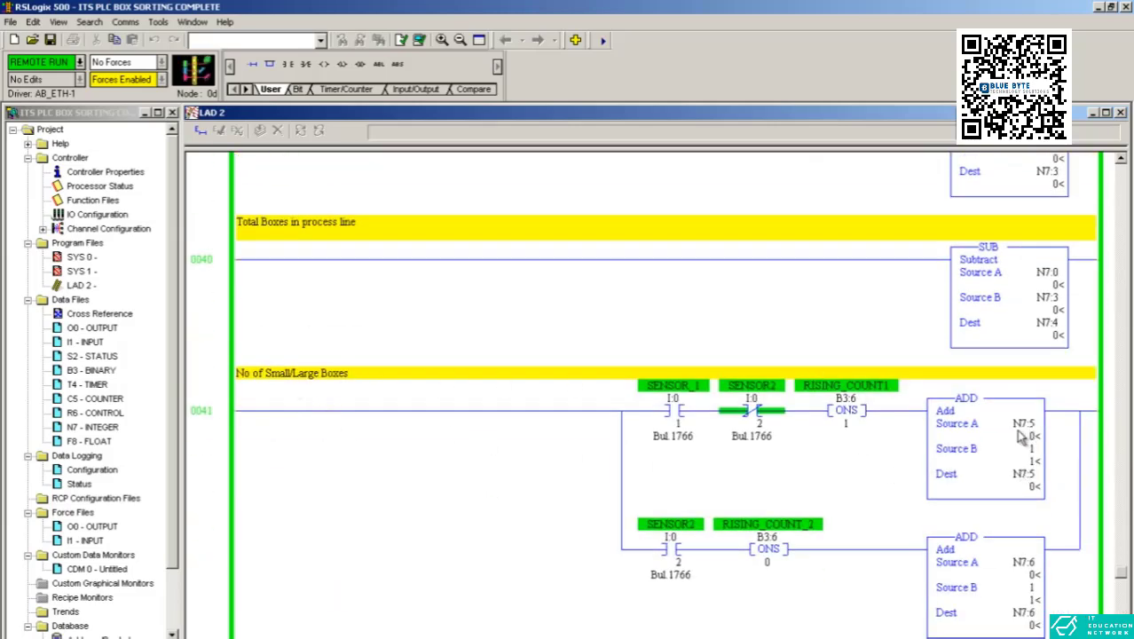
pyautogui.scroll(3, 658, 451)
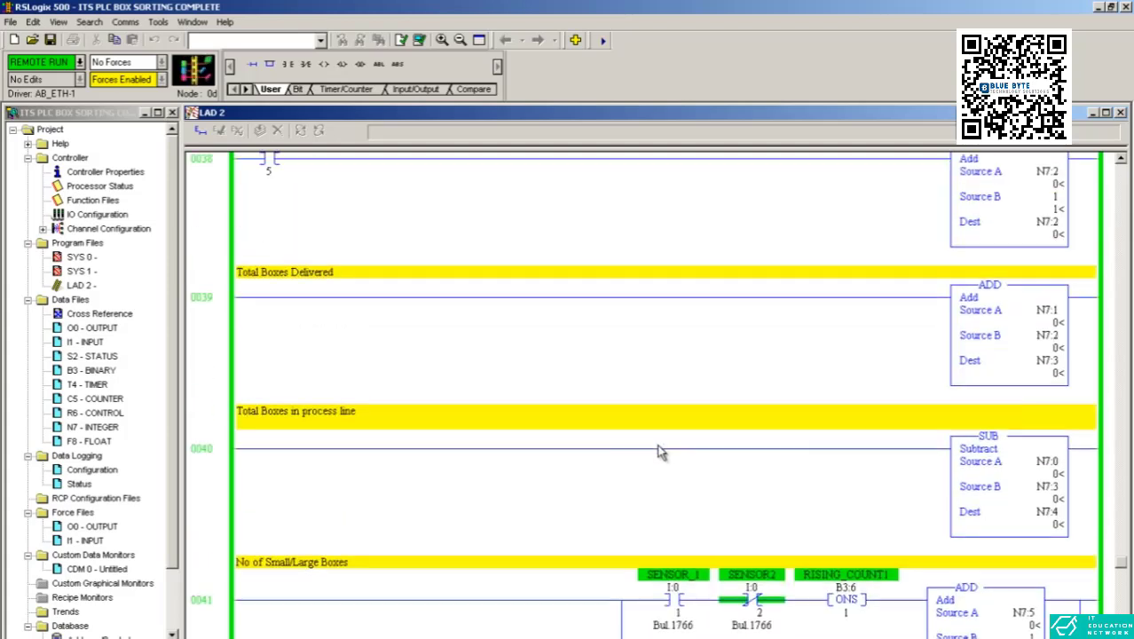
pyautogui.scroll(2, 1047, 469)
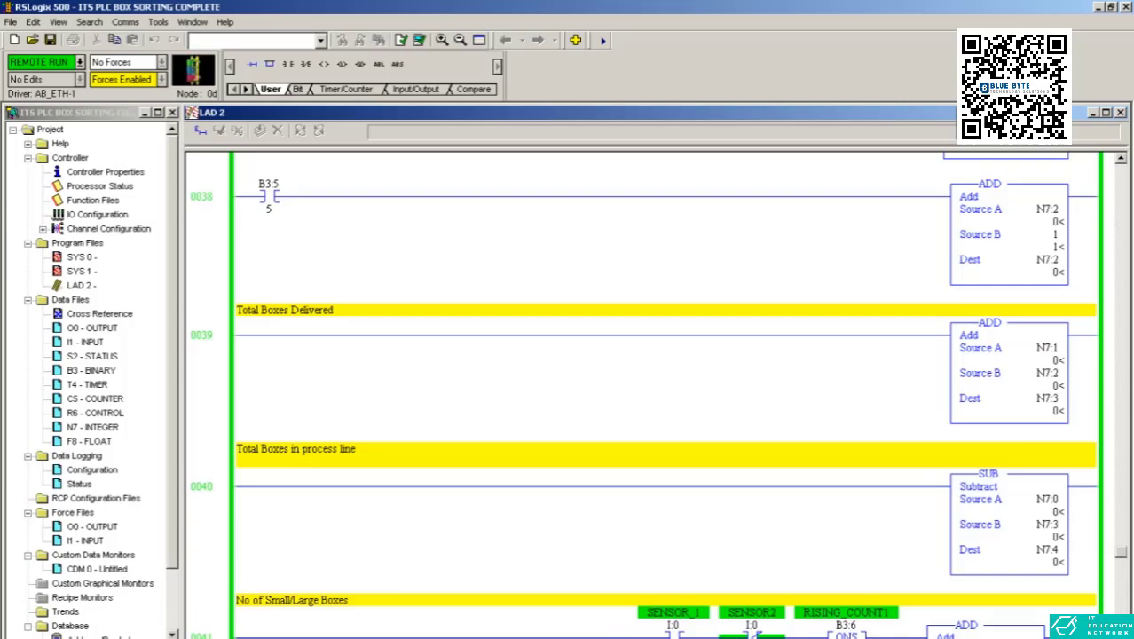
# Step: Switch to Ignition Designer and inspect the LED displays for total delivered, in-line, small and large boxes
pyautogui.click(347, 637)
pyautogui.click(721, 138)
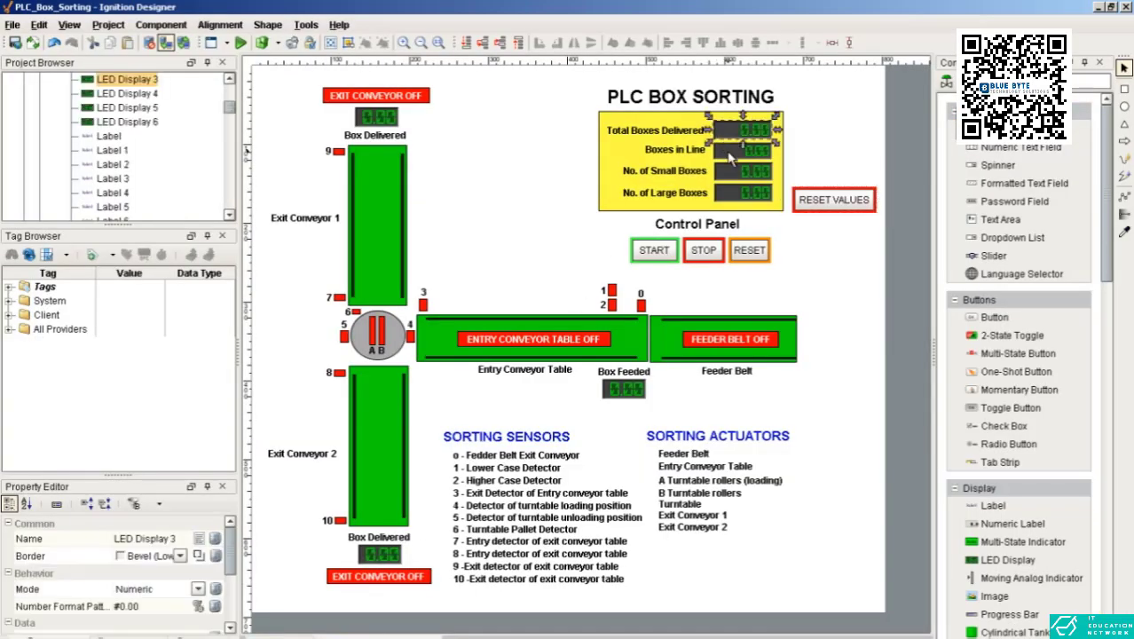
pyautogui.click(729, 152)
pyautogui.click(739, 172)
pyautogui.click(760, 192)
pyautogui.click(794, 160)
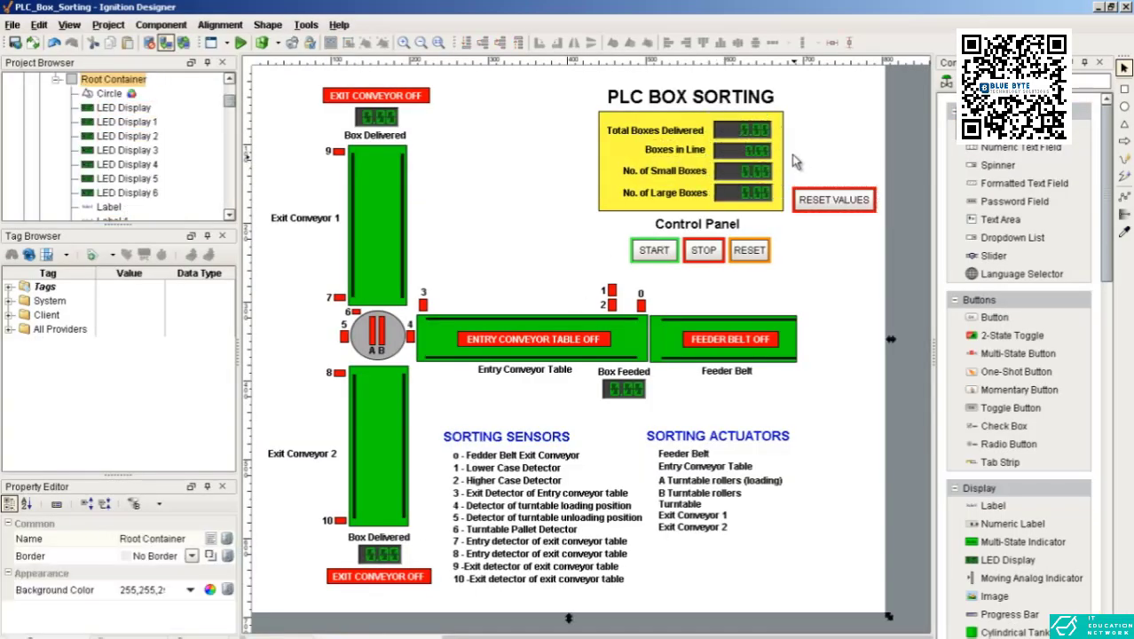
# Step: Inspect the rectangle shapes forming the feeder belt, the entry conveyor table and the yellow box-count panel
pyautogui.click(637, 349)
pyautogui.click(790, 352)
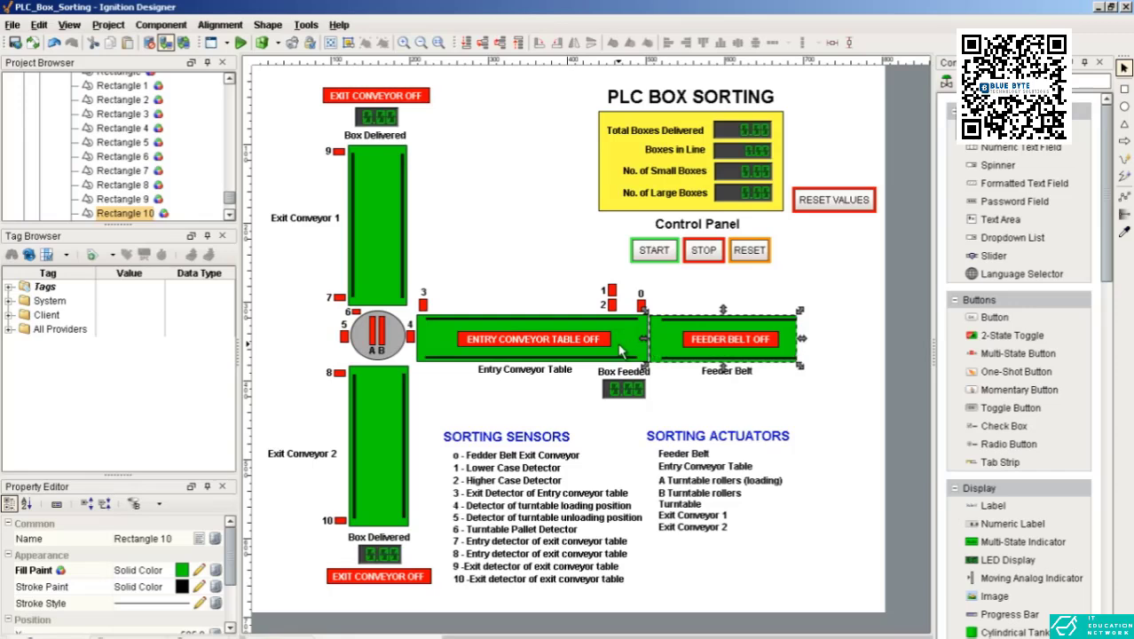
pyautogui.click(619, 349)
pyautogui.click(620, 204)
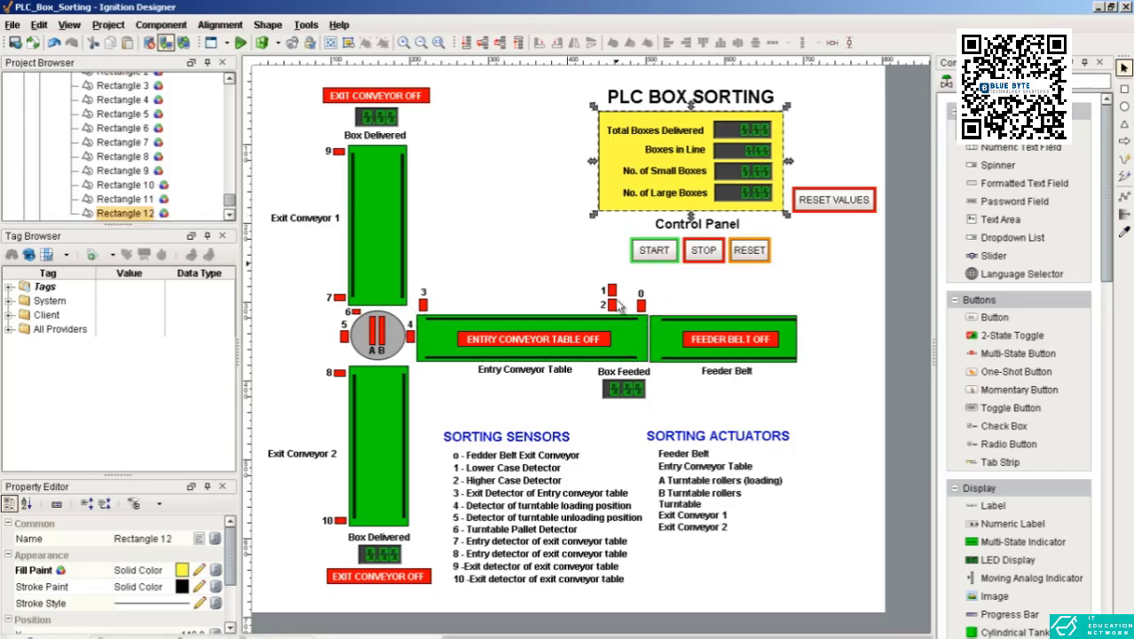
pyautogui.click(626, 348)
pyautogui.click(669, 338)
pyautogui.click(691, 296)
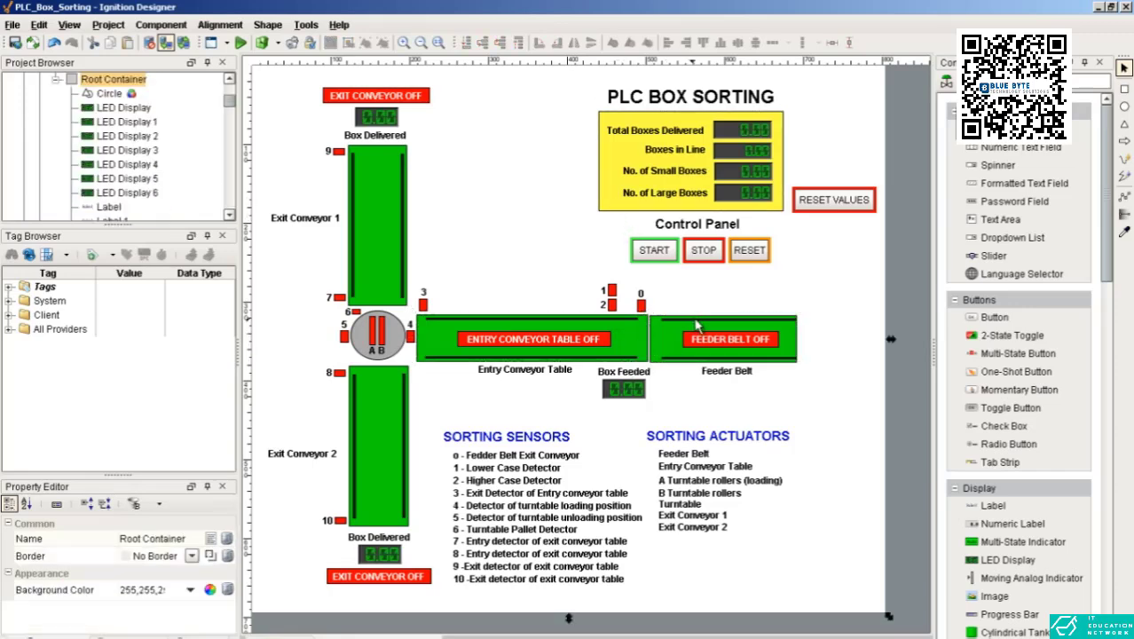
# Step: Examine the style settings for both states of the feeder belt's multi-state indicator and close them without changes
pyautogui.click(699, 326)
pyautogui.click(697, 312)
pyautogui.click(707, 344)
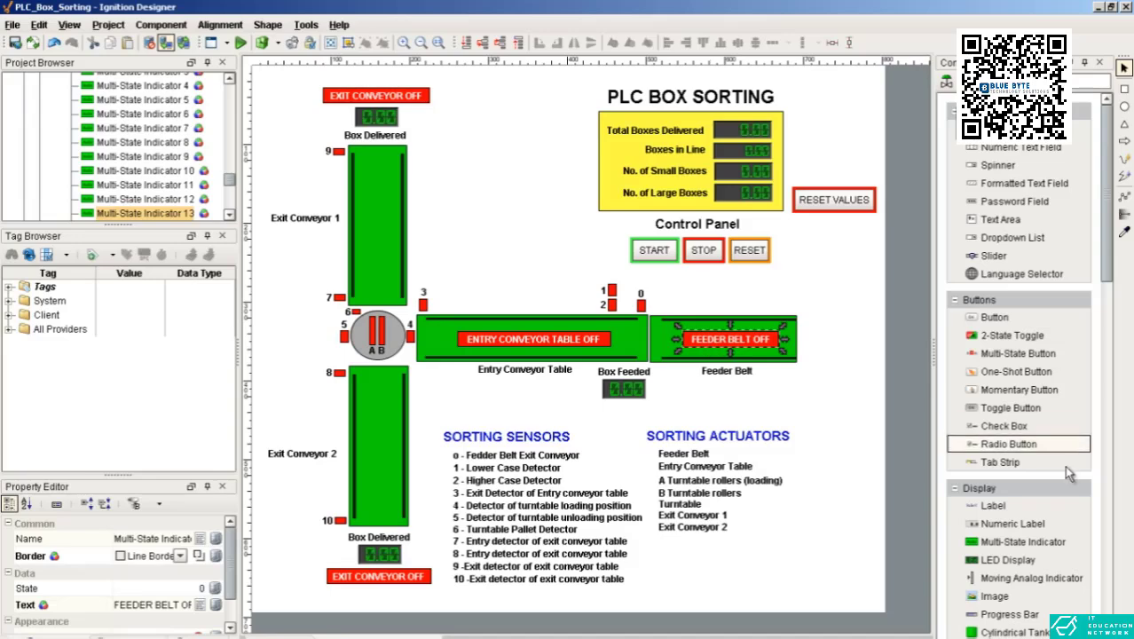
pyautogui.doubleClick(737, 348)
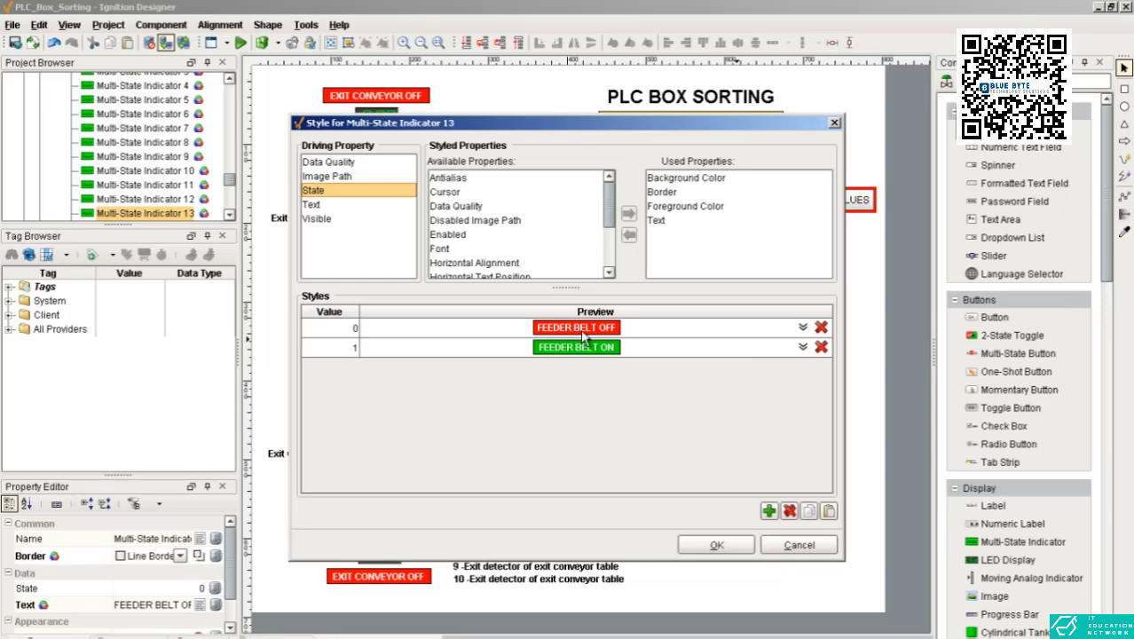
pyautogui.click(801, 347)
pyautogui.click(803, 327)
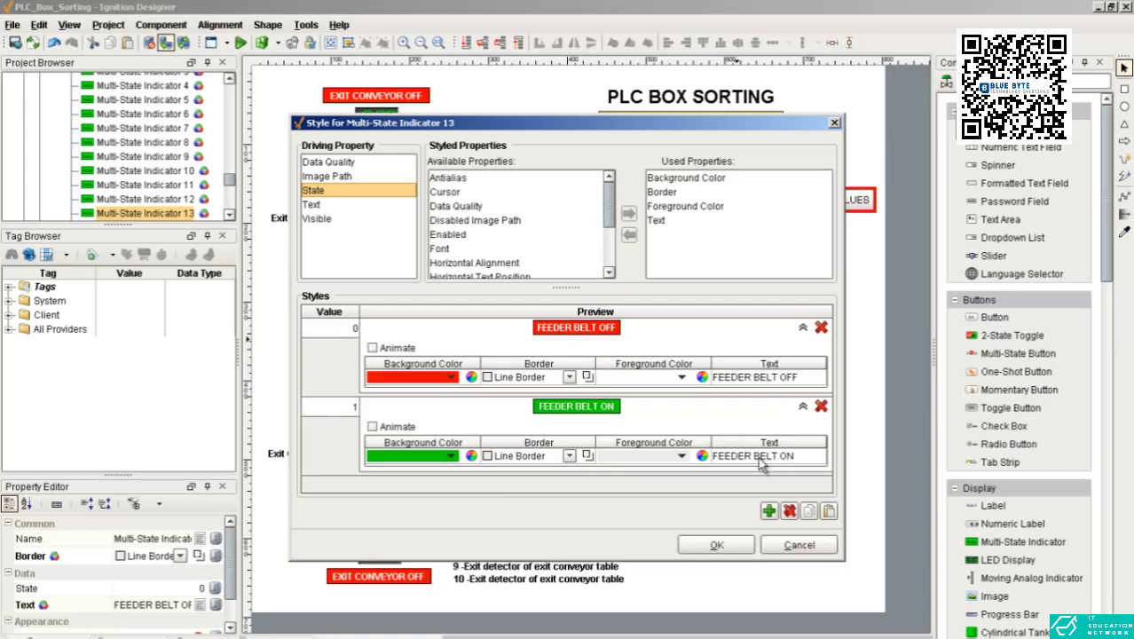
pyautogui.click(798, 545)
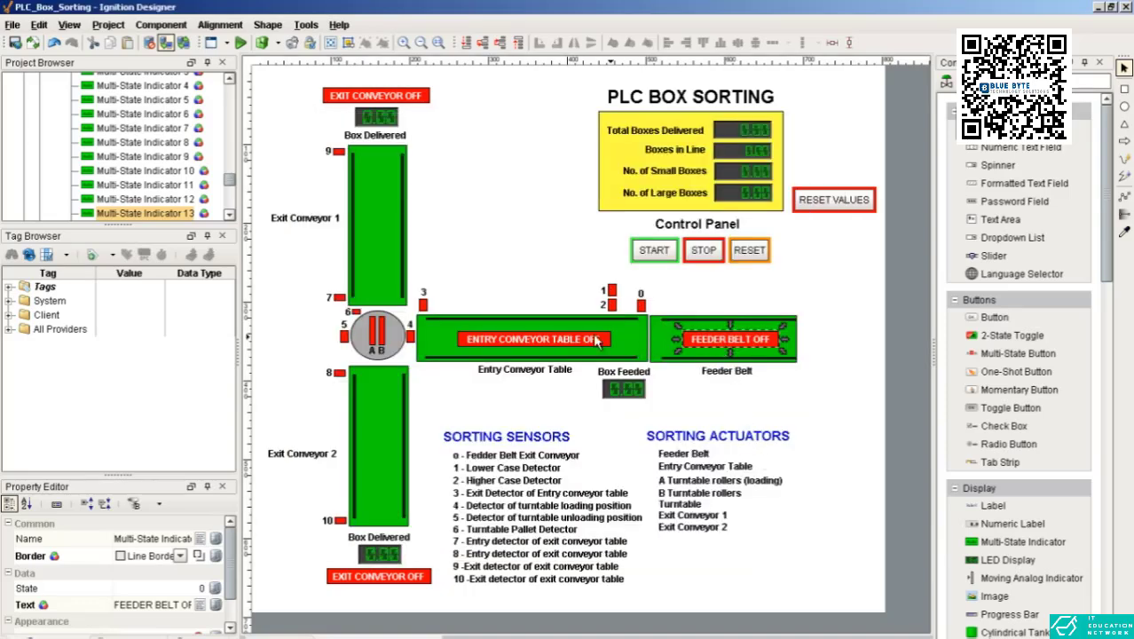
# Step: Check the entry conveyor and feeder belt indicators against the ITS PLC simulation, and return to Ignition Designer
pyautogui.click(592, 344)
pyautogui.click(725, 346)
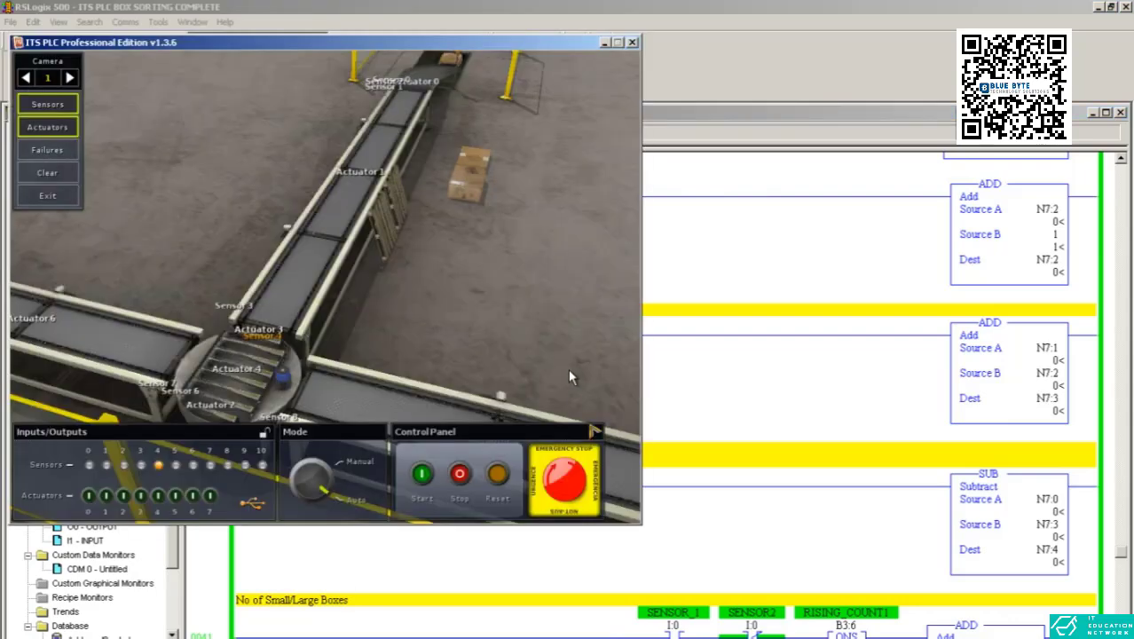
pyautogui.moveTo(341, 311); pyautogui.dragTo(456, 350)
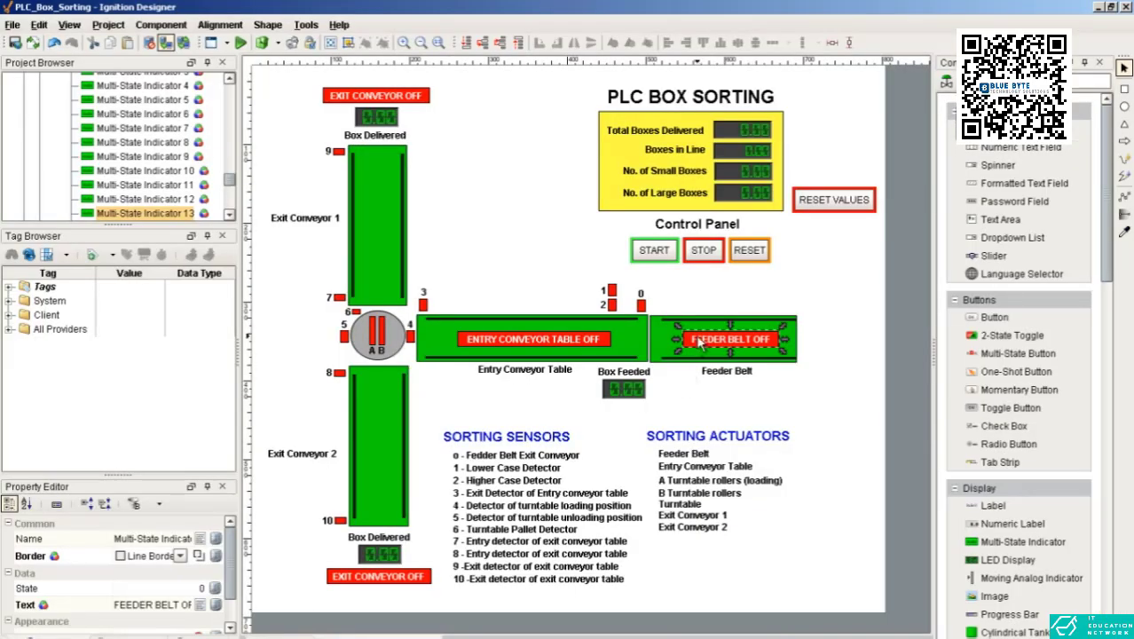
pyautogui.click(697, 259)
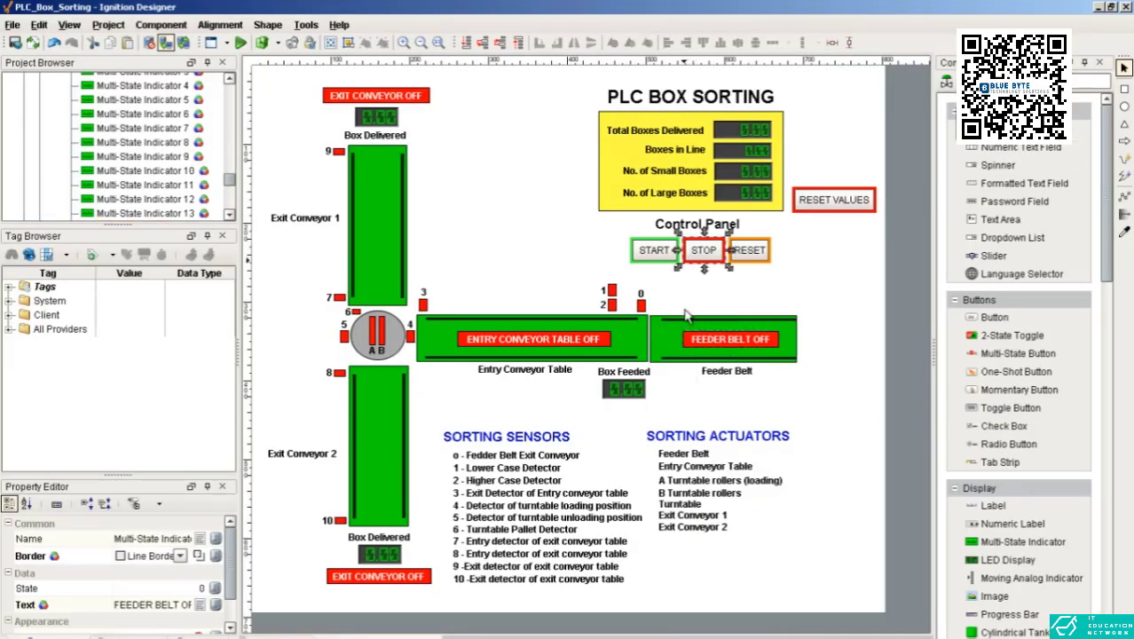
# Step: Inspect the EXIT CONVEYOR status indicators and the rectangles of Exit Conveyor 1 and Exit Conveyor 2
pyautogui.click(392, 99)
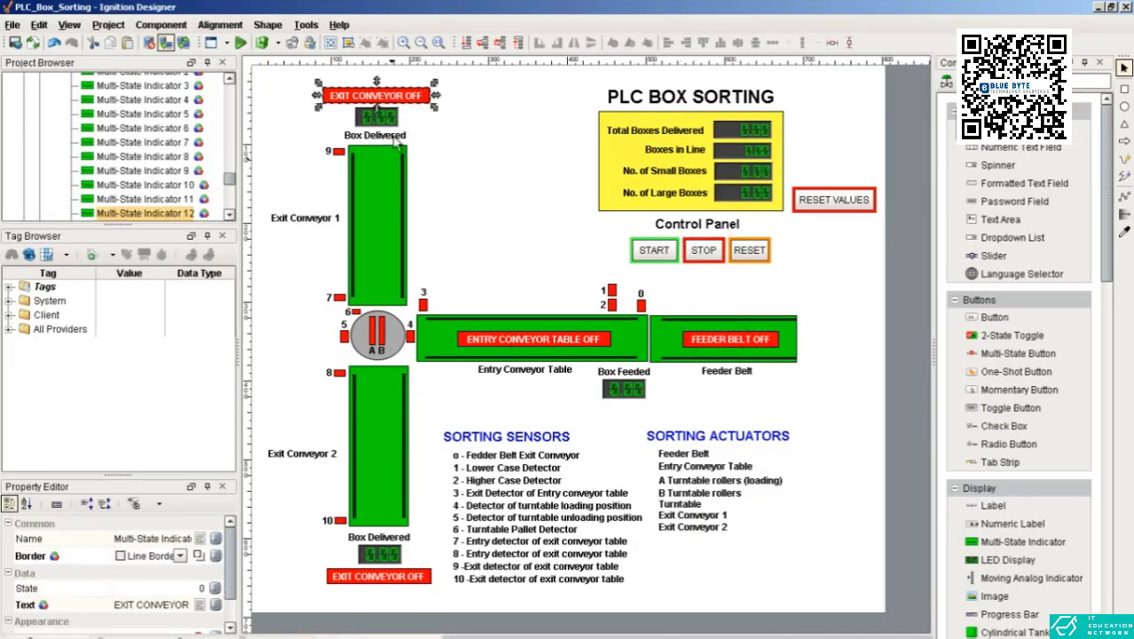
pyautogui.click(375, 227)
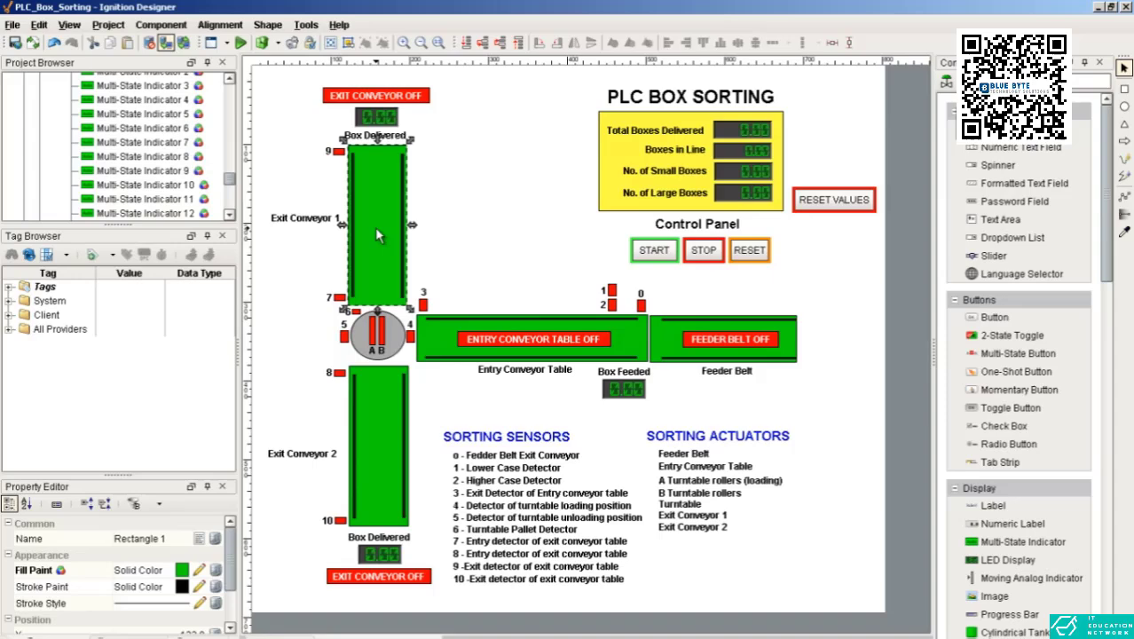
pyautogui.click(381, 103)
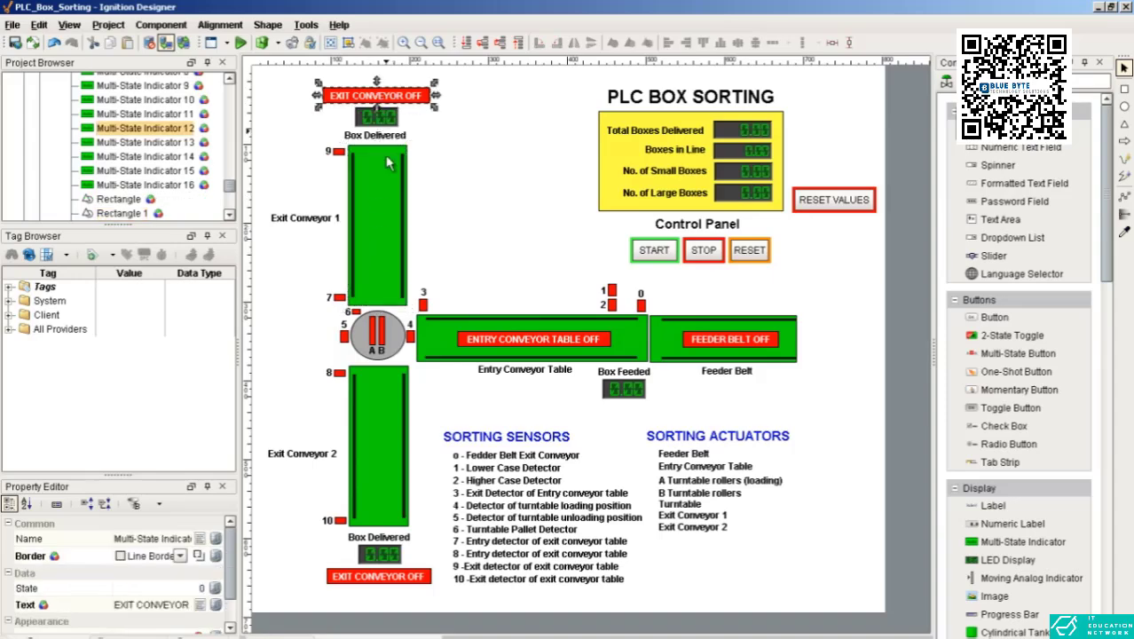
pyautogui.click(384, 221)
pyautogui.click(373, 581)
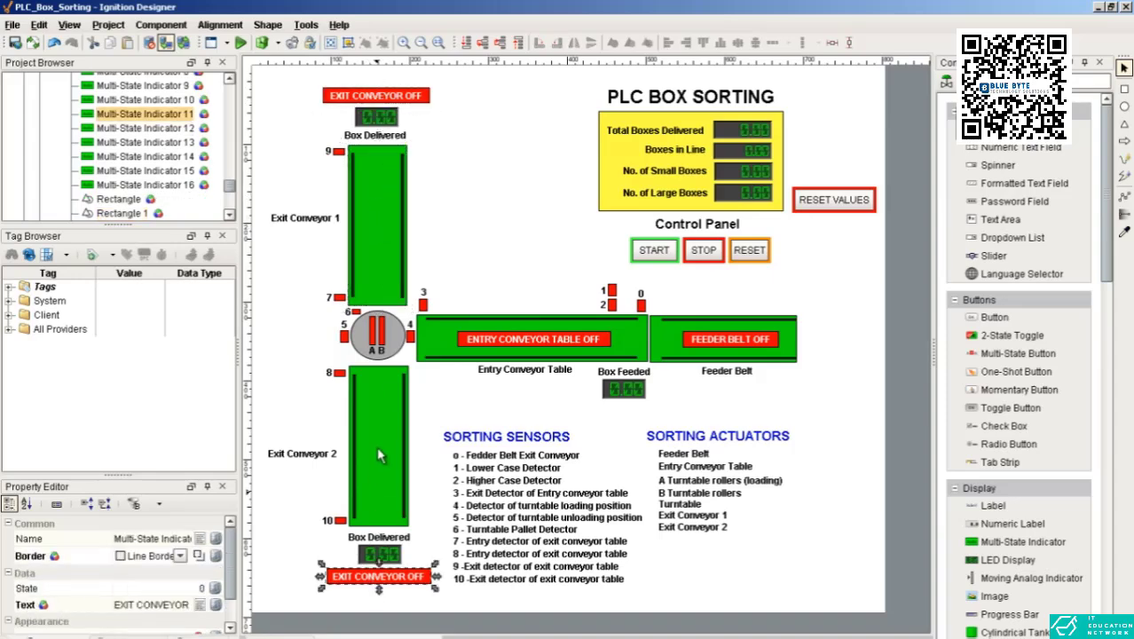
pyautogui.click(382, 446)
# Step: Inspect the Entry Conveyor Table and Feeder Belt text labels below the conveyors
pyautogui.click(523, 383)
pyautogui.click(525, 375)
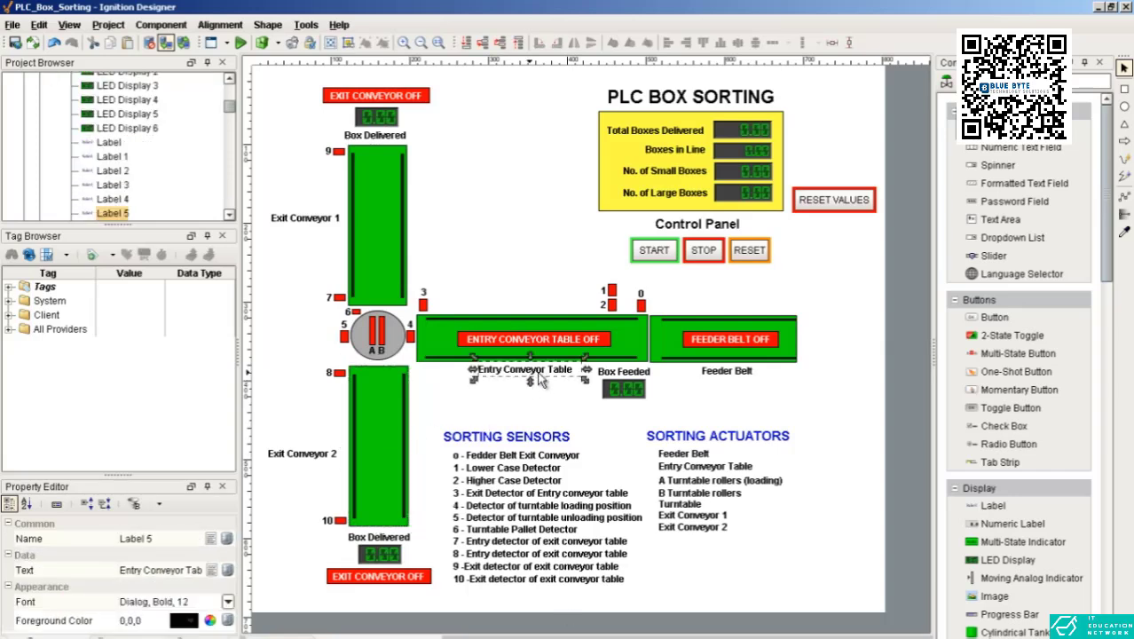
pyautogui.click(721, 377)
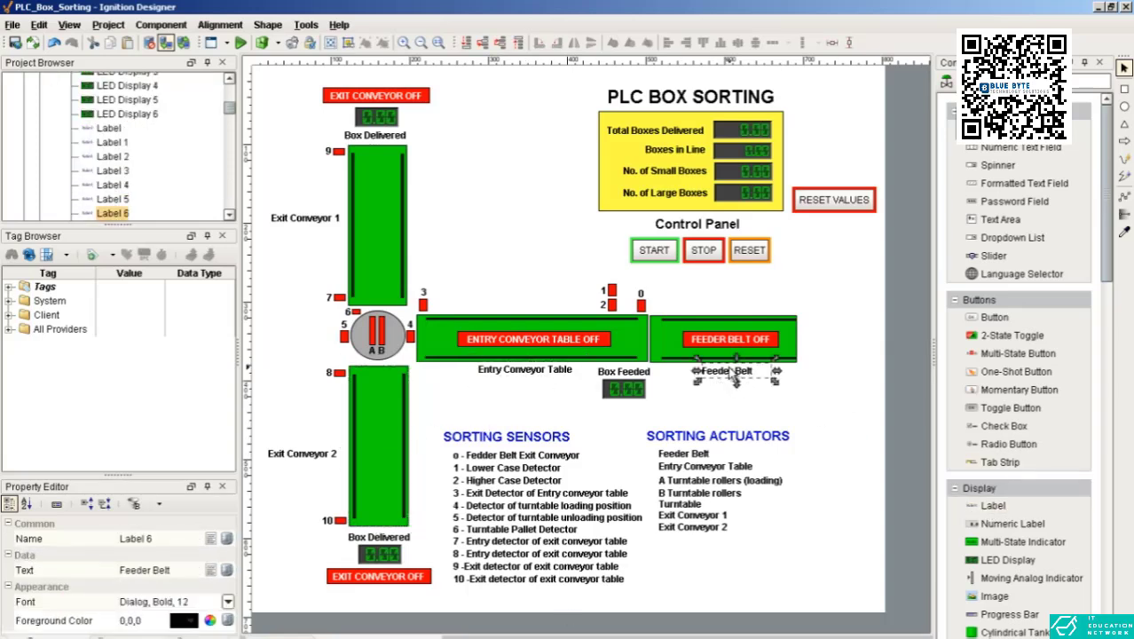
pyautogui.click(537, 372)
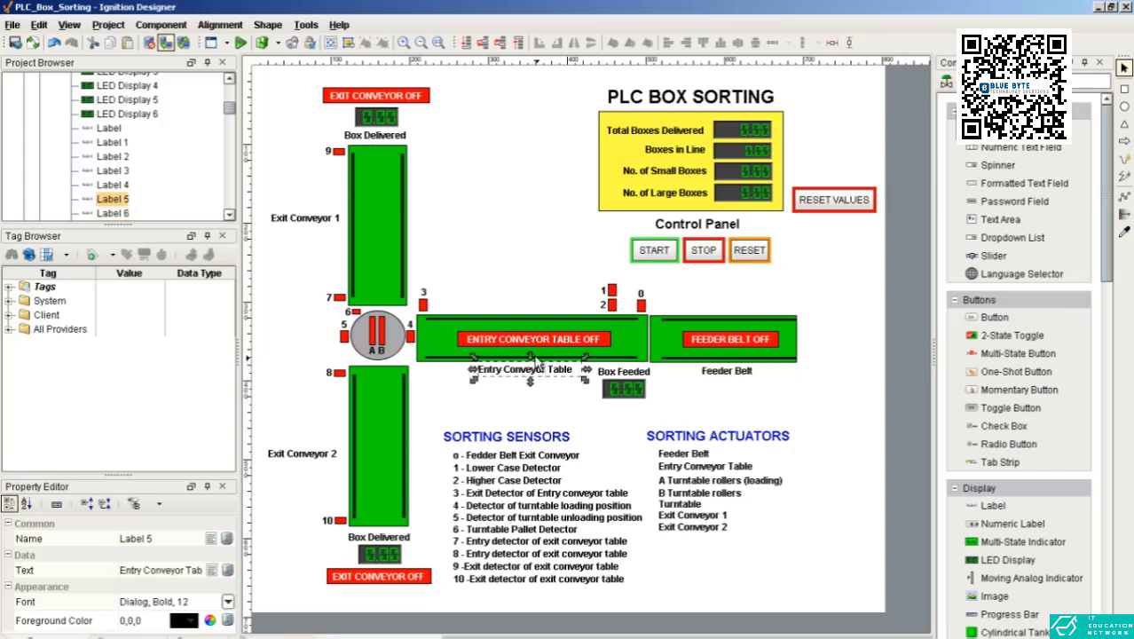
pyautogui.click(556, 401)
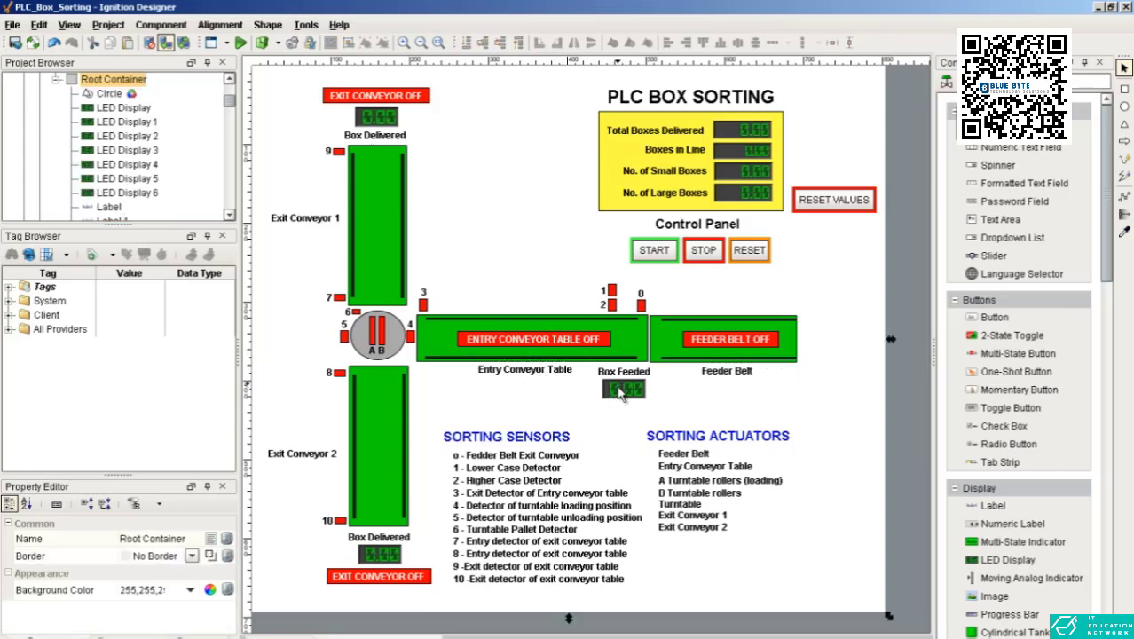
# Step: Move the Box Feeded label and its LED display together to just above the feeder belt, beside sensor 0
pyautogui.click(626, 391)
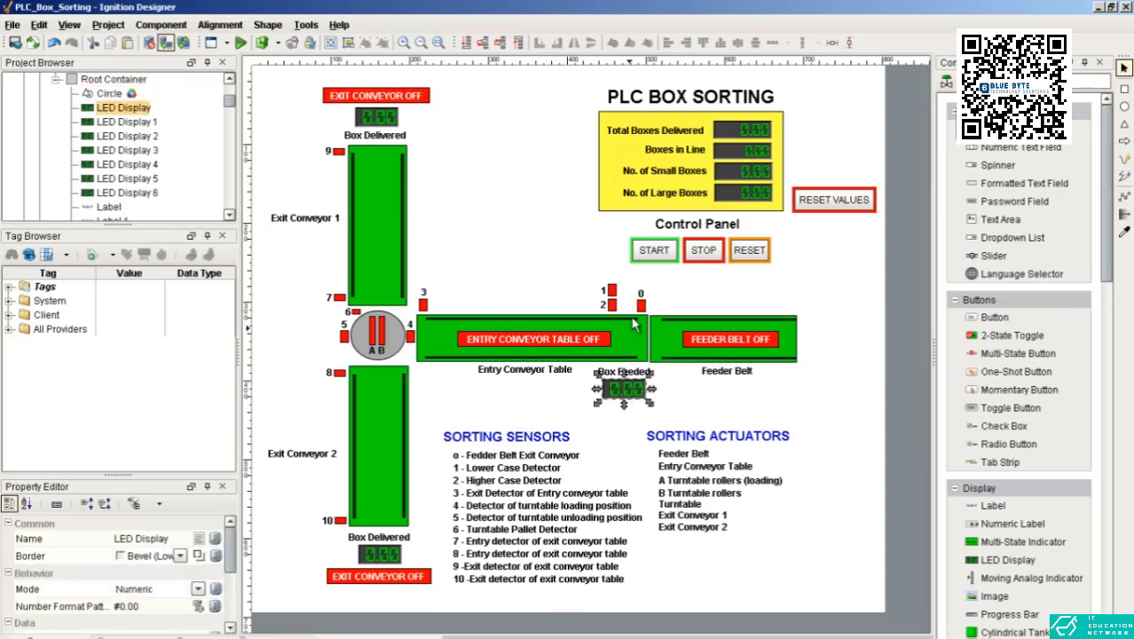
pyautogui.click(630, 425)
pyautogui.moveTo(625, 383); pyautogui.dragTo(671, 289)
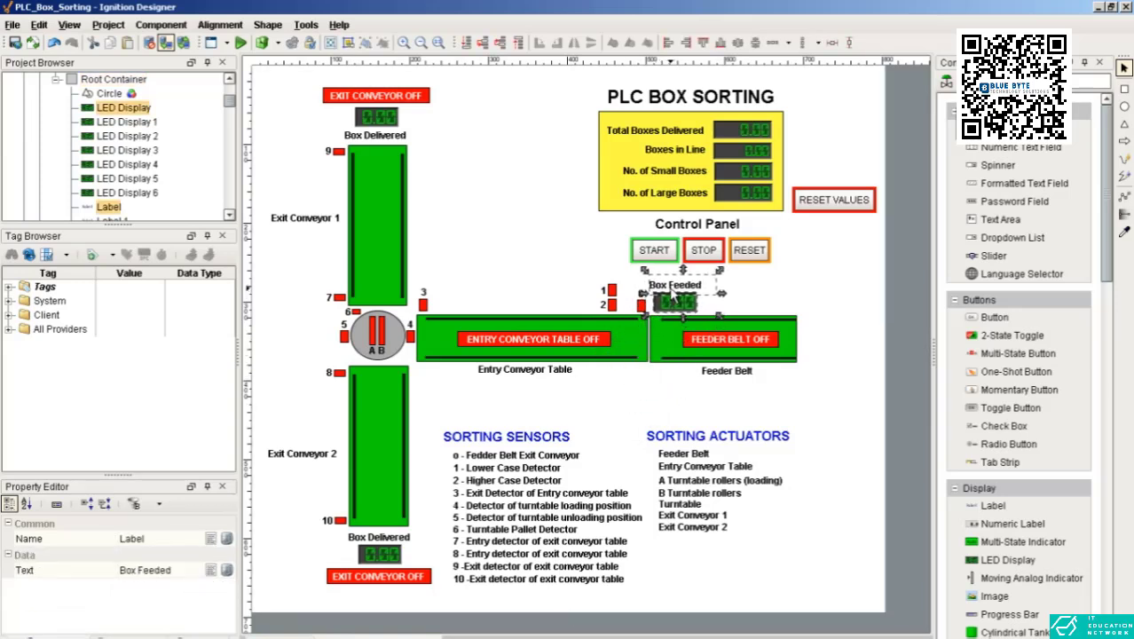
pyautogui.click(753, 301)
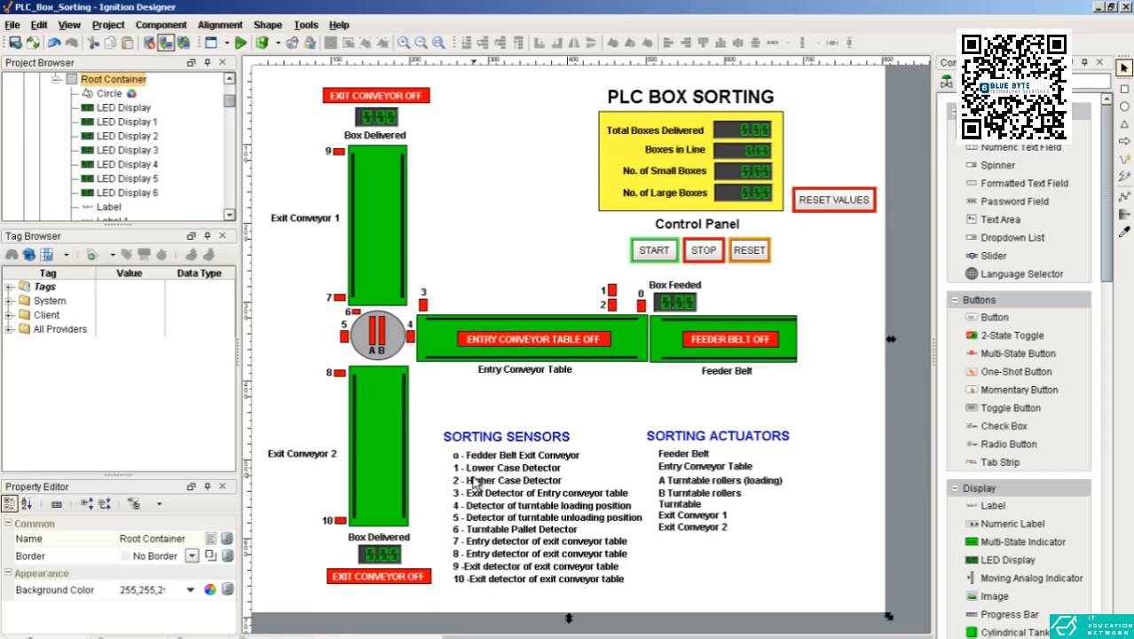
# Step: Inspect the sensor markers above the entry conveyor and view sensor 0's multi-state indicator styles without changing them
pyautogui.click(609, 292)
pyautogui.click(556, 273)
pyautogui.click(611, 292)
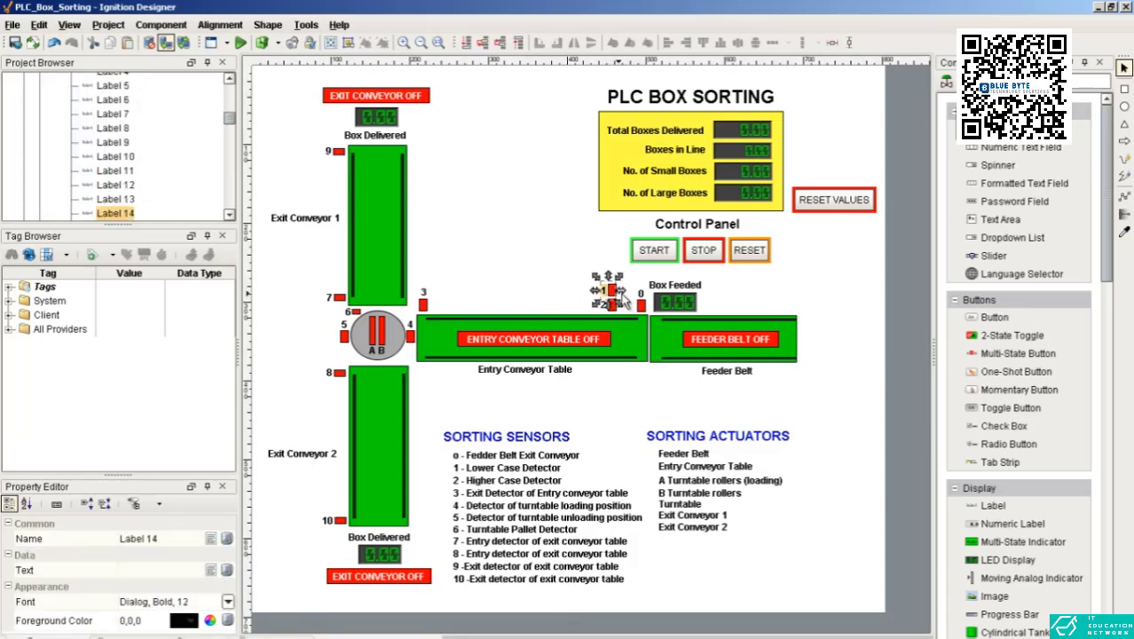
pyautogui.click(626, 296)
pyautogui.doubleClick(641, 305)
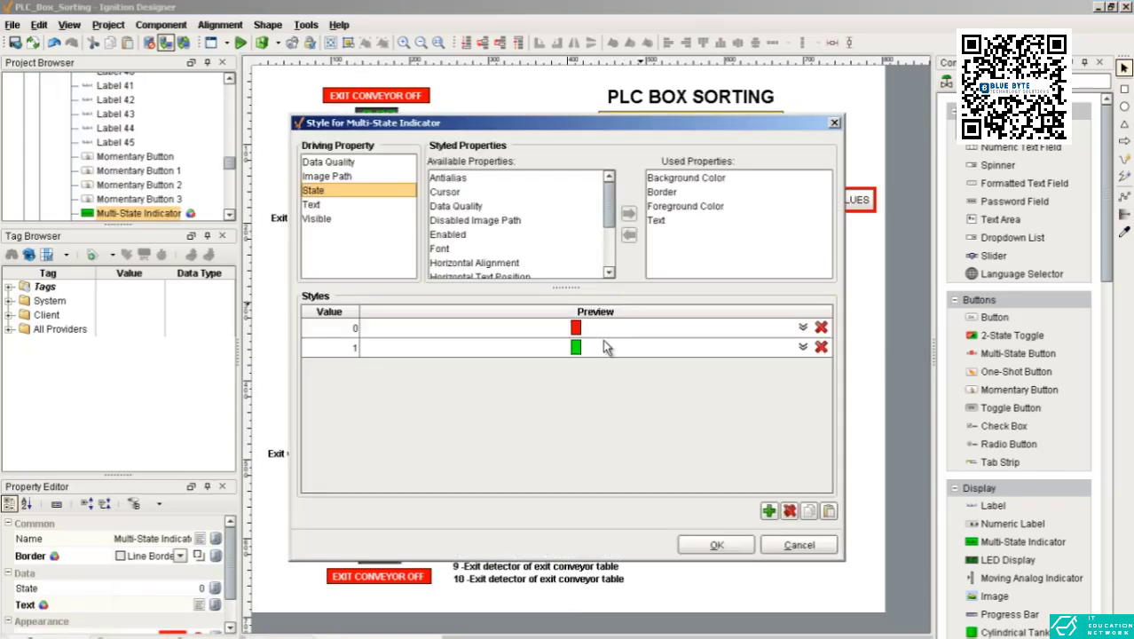
pyautogui.click(798, 545)
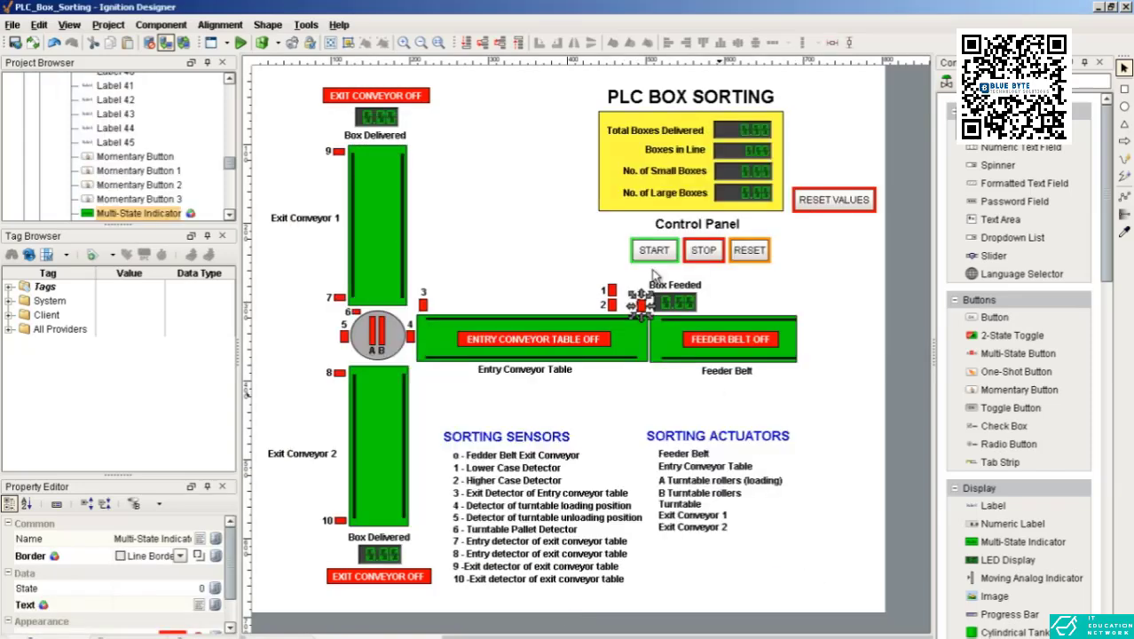
pyautogui.click(548, 285)
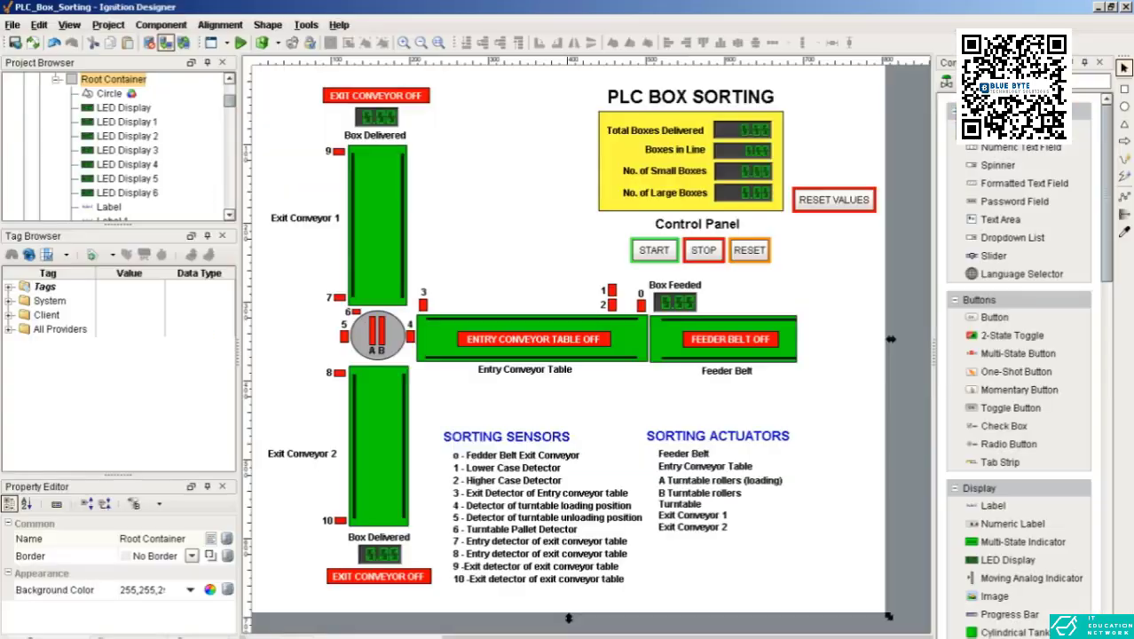
# Step: Switch to the ITS PLC simulation and set its operating mode to Manual
pyautogui.hotkey('alt', 'Tab')
pyautogui.moveTo(561, 213); pyautogui.dragTo(276, 205)
pyautogui.click(782, 413)
pyautogui.click(380, 346)
pyautogui.click(441, 384)
pyautogui.click(335, 637)
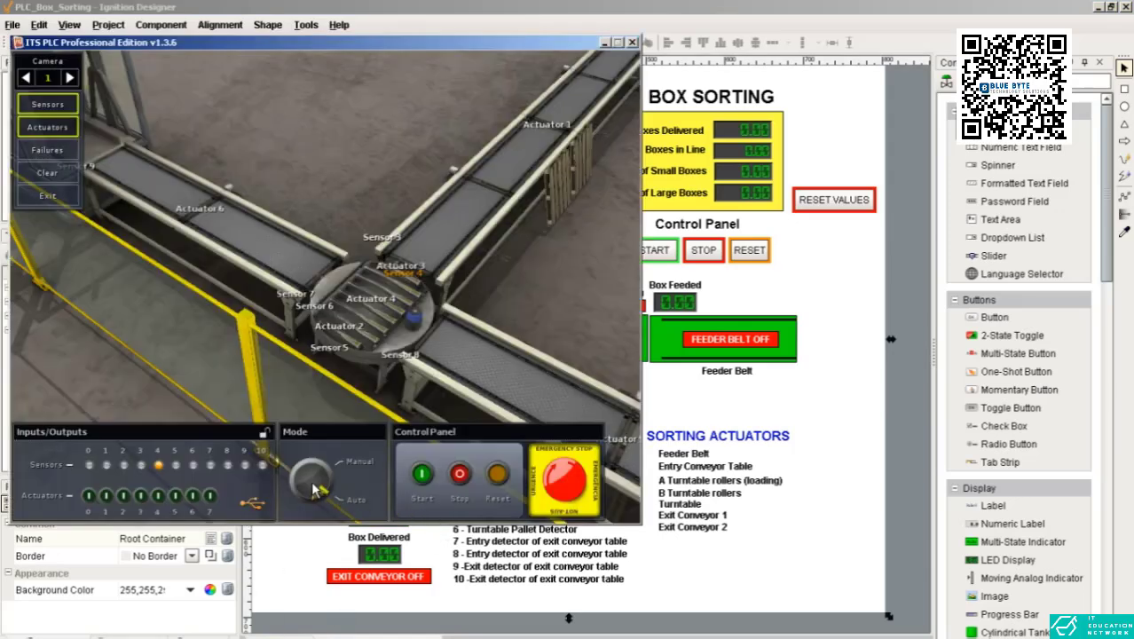
pyautogui.click(315, 482)
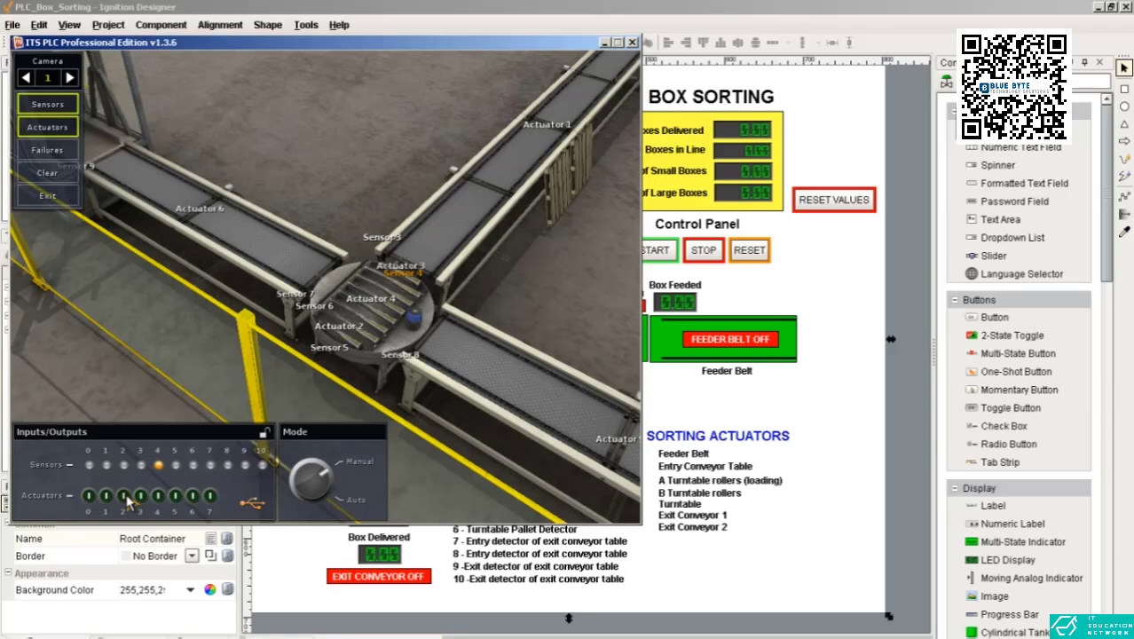
# Step: Test the turntable rollers by switching Actuator 2 on and off, followed by Actuator 3
pyautogui.press('w')
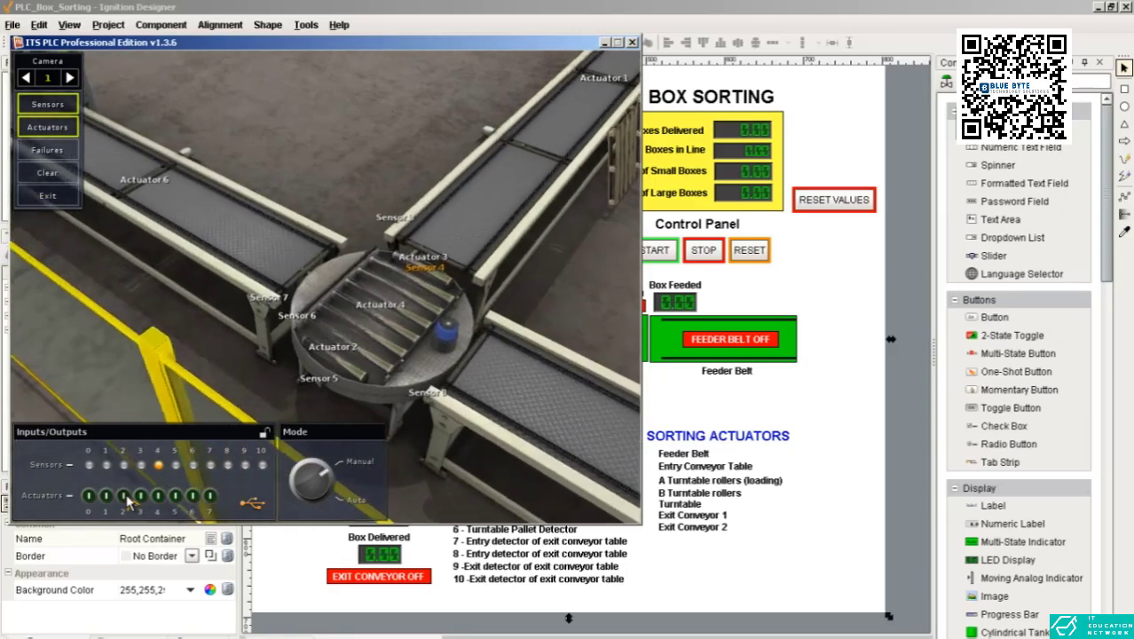
pyautogui.press('d')
pyautogui.click(124, 497)
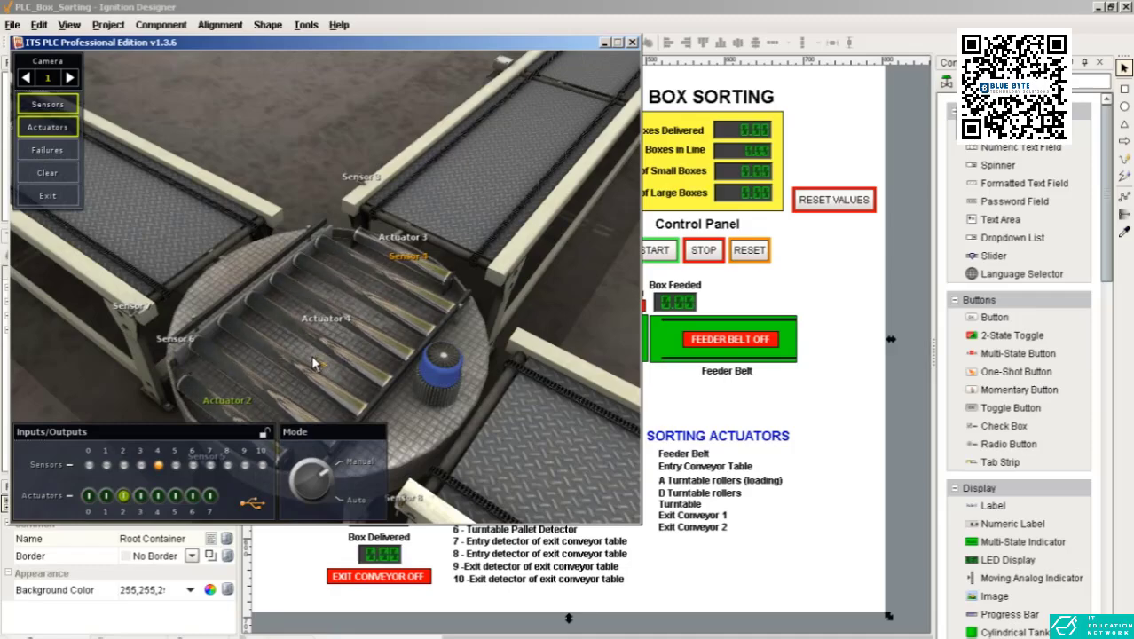
pyautogui.moveTo(341, 288); pyautogui.dragTo(209, 358)
pyautogui.press('d')
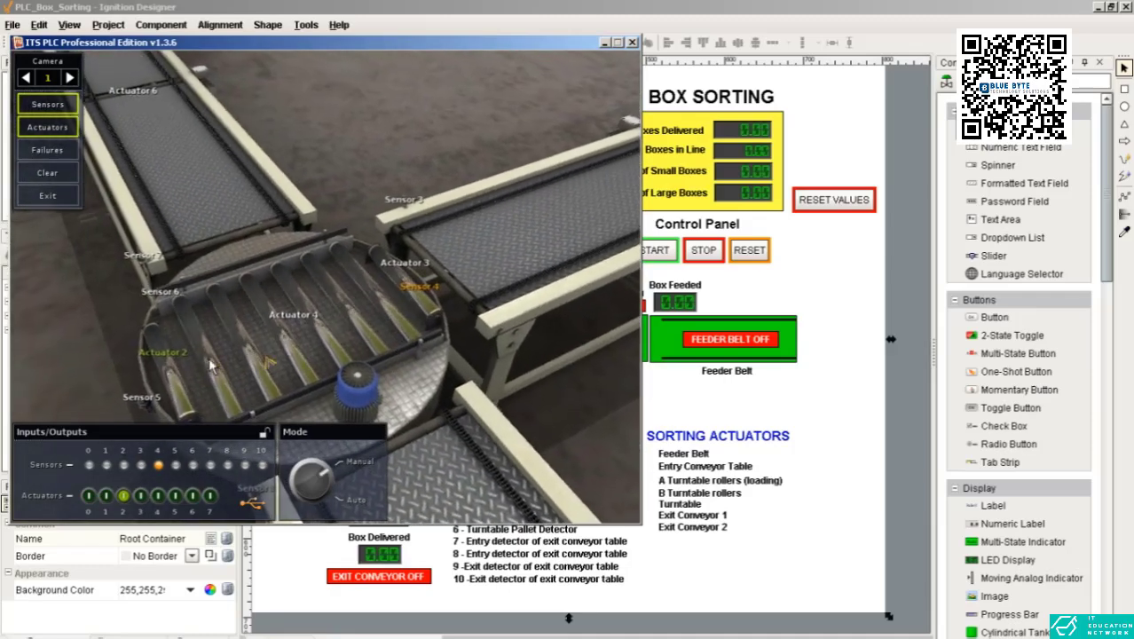
pyautogui.click(123, 497)
pyautogui.click(140, 497)
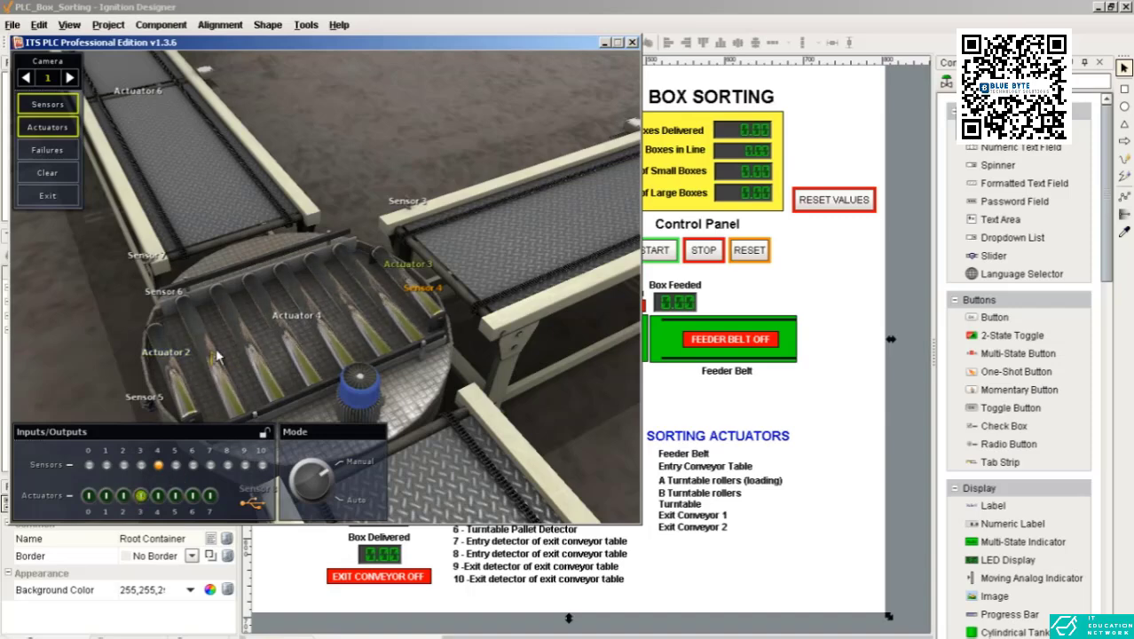
pyautogui.click(142, 497)
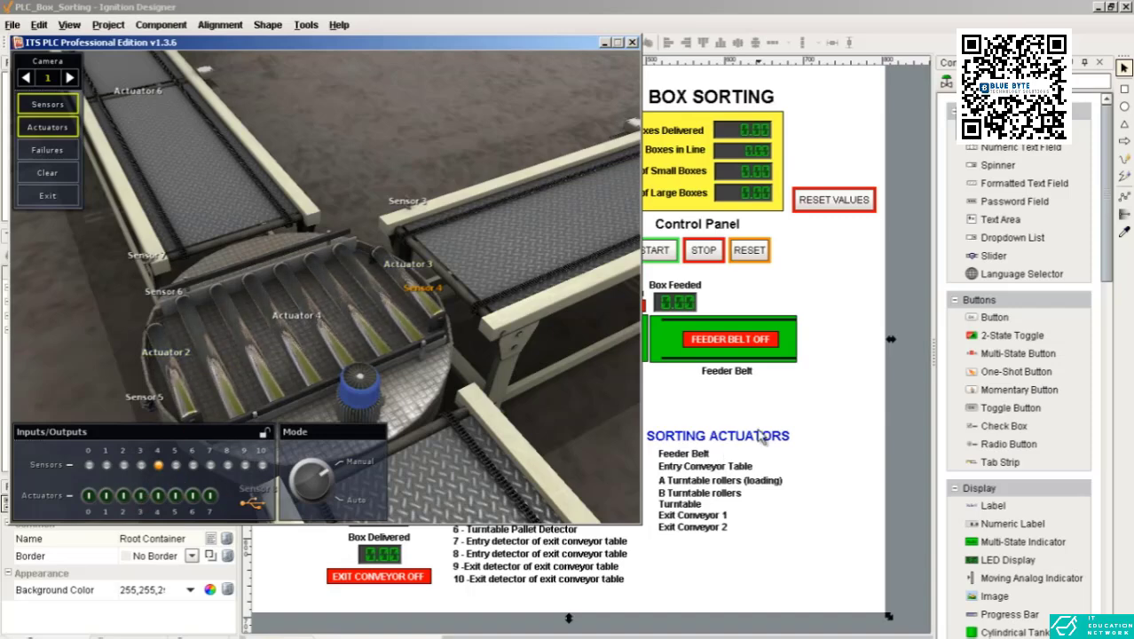
# Step: Return to Ignition Designer to review the sorting screen, and switch to RSLogix 500
pyautogui.click(757, 431)
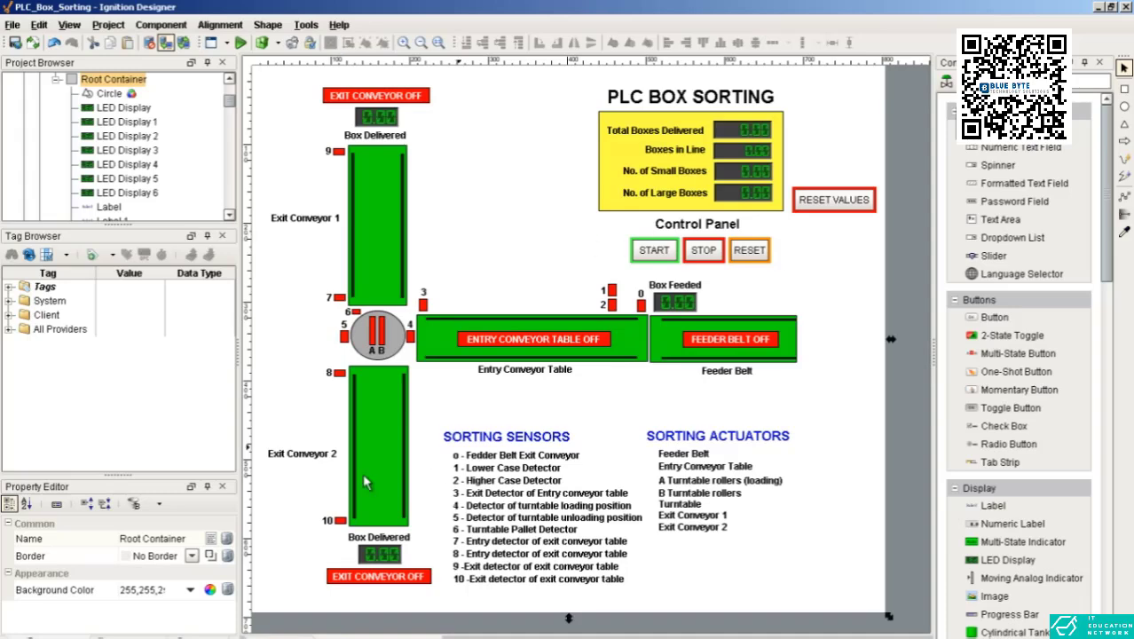
pyautogui.click(355, 637)
pyautogui.click(382, 637)
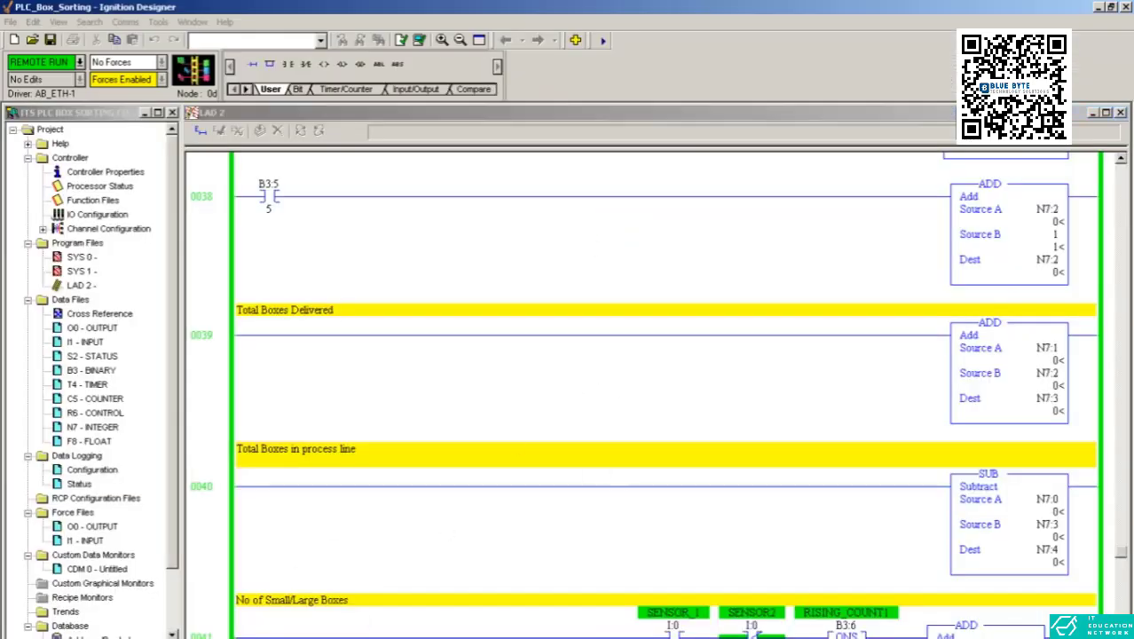